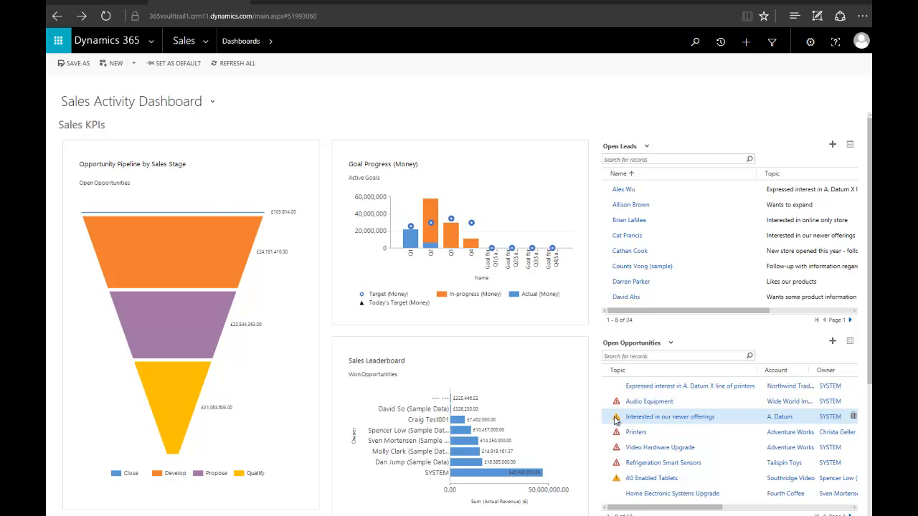
Inspect the icons beside the dashboard's open opportunities, and display the Open Opportunities list of the Sales area.
{"action": "mouse_move", "coordinate": [620, 419]}
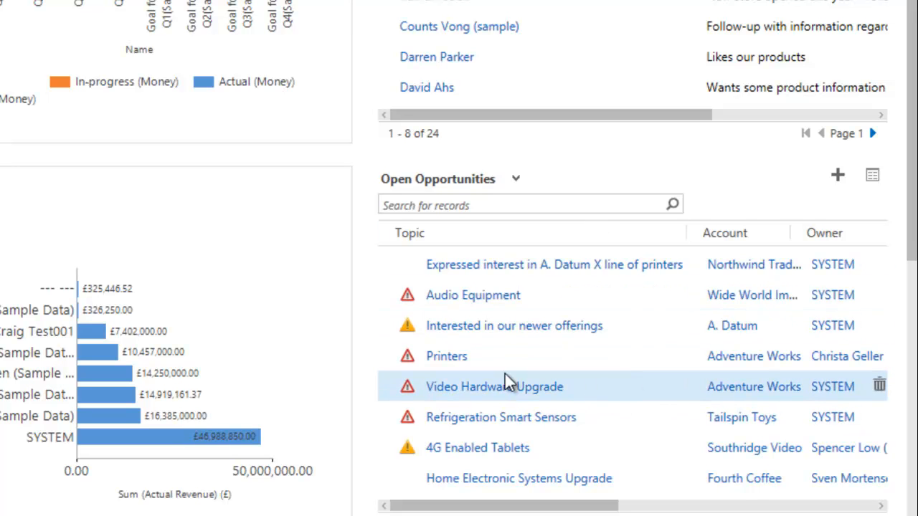
{"action": "mouse_move", "coordinate": [408, 299]}
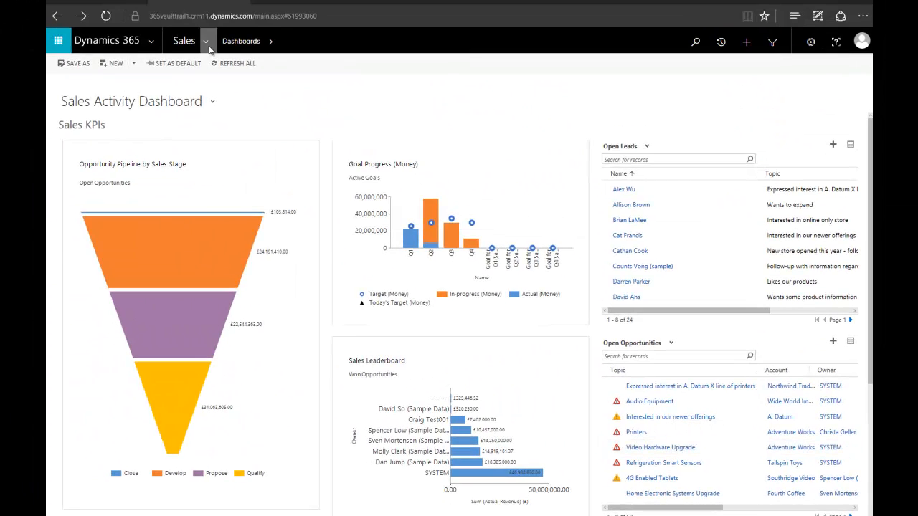
{"action": "left_click", "coordinate": [209, 46]}
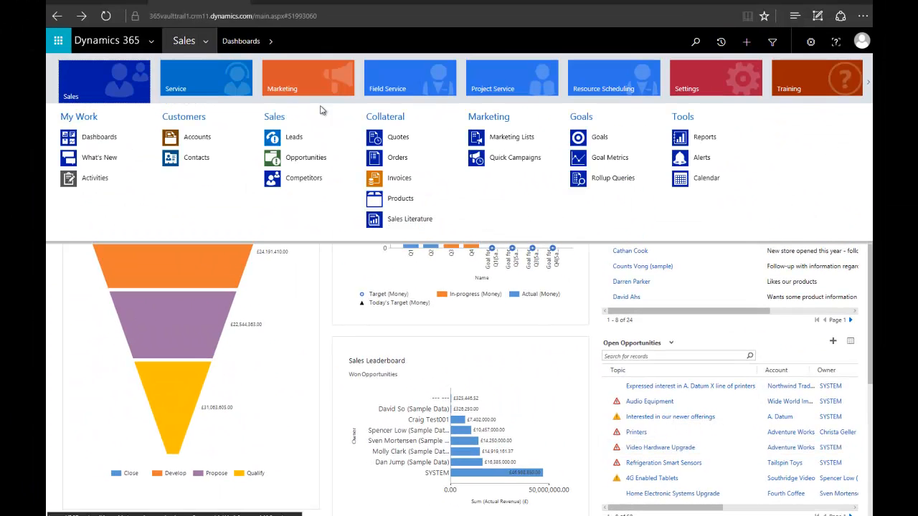
{"action": "left_click", "coordinate": [307, 158]}
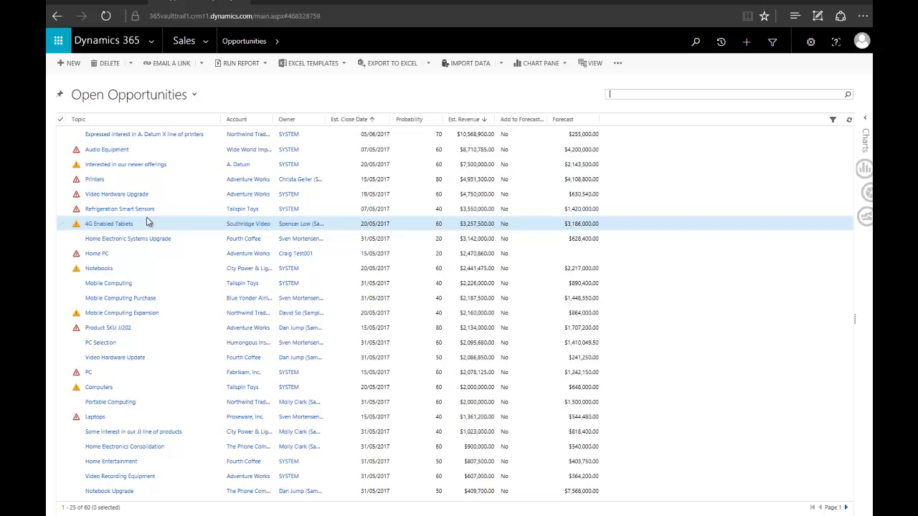
Open the Data grid Icons solution from the Solutions list in the Settings area.
{"action": "left_click", "coordinate": [205, 40]}
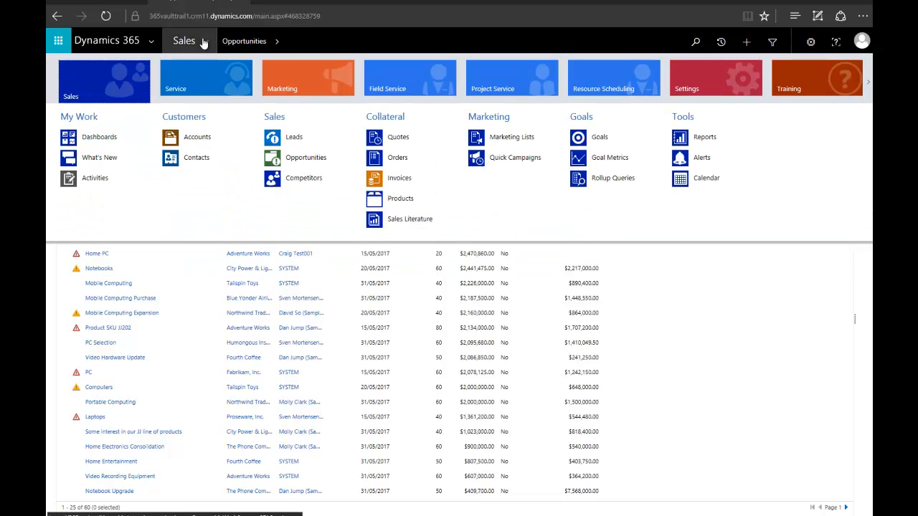
{"action": "left_click", "coordinate": [703, 68]}
{"action": "left_click", "coordinate": [222, 157]}
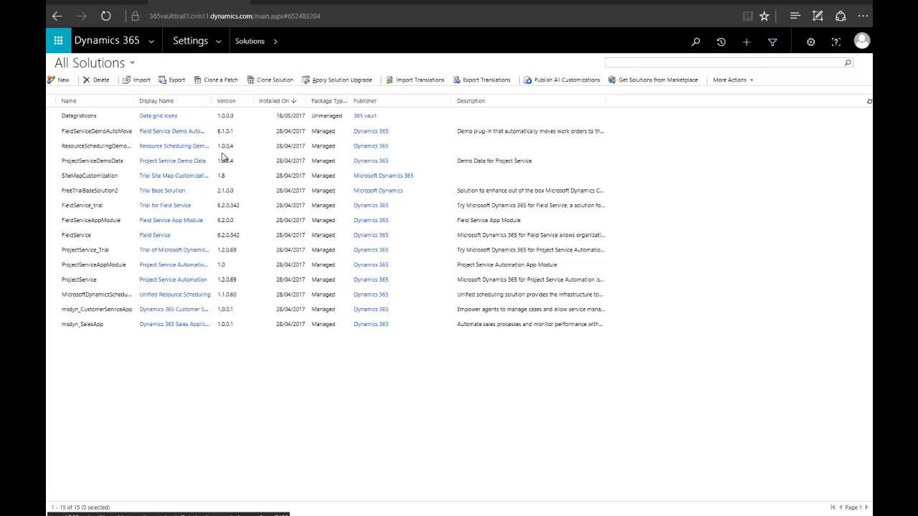
{"action": "left_click", "coordinate": [194, 119]}
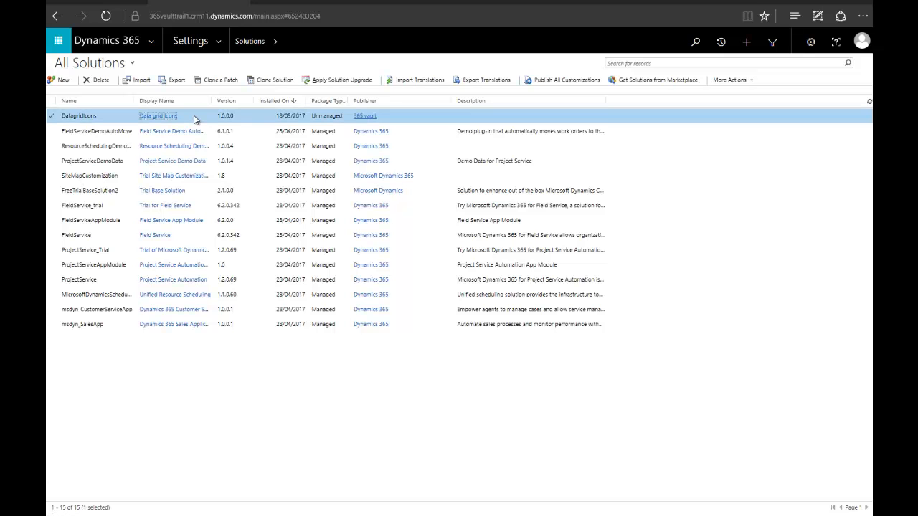
{"action": "double_click", "coordinate": [193, 119]}
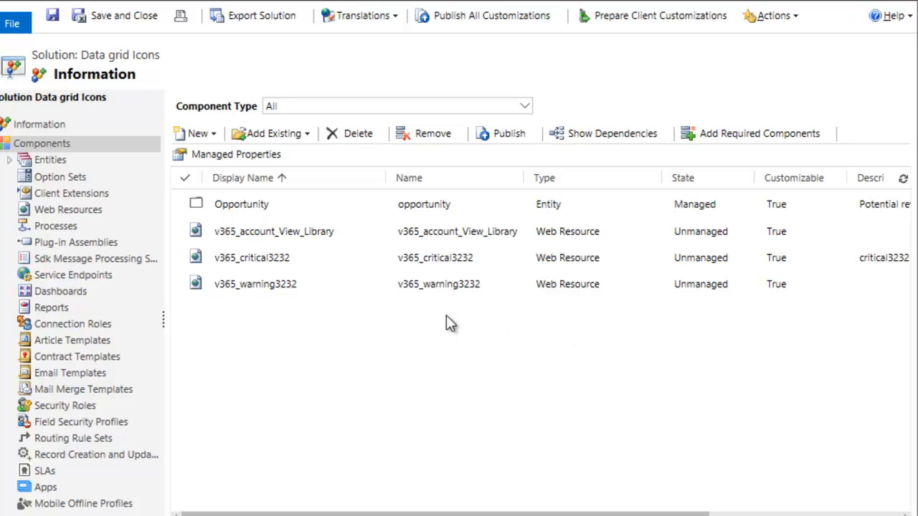
Preview the image of the v365_critical3232 web resource and return to the solution's components.
{"action": "left_click", "coordinate": [336, 261]}
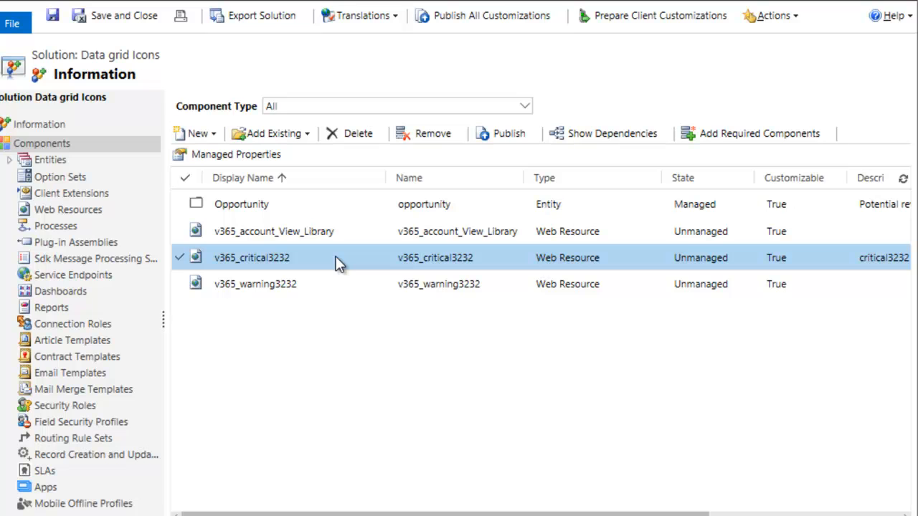
{"action": "double_click", "coordinate": [336, 258]}
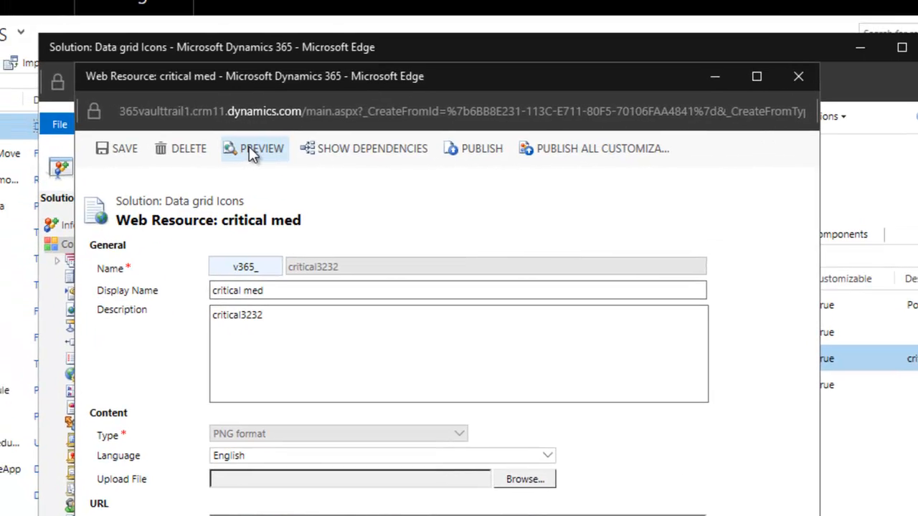
{"action": "left_click", "coordinate": [248, 147]}
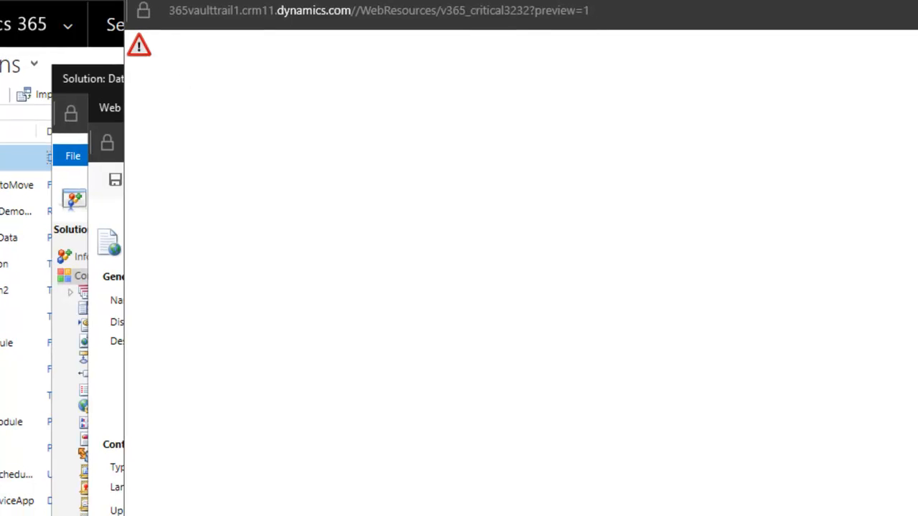
{"action": "left_click", "coordinate": [907, 0]}
{"action": "left_click", "coordinate": [778, 45]}
{"action": "left_click", "coordinate": [505, 353]}
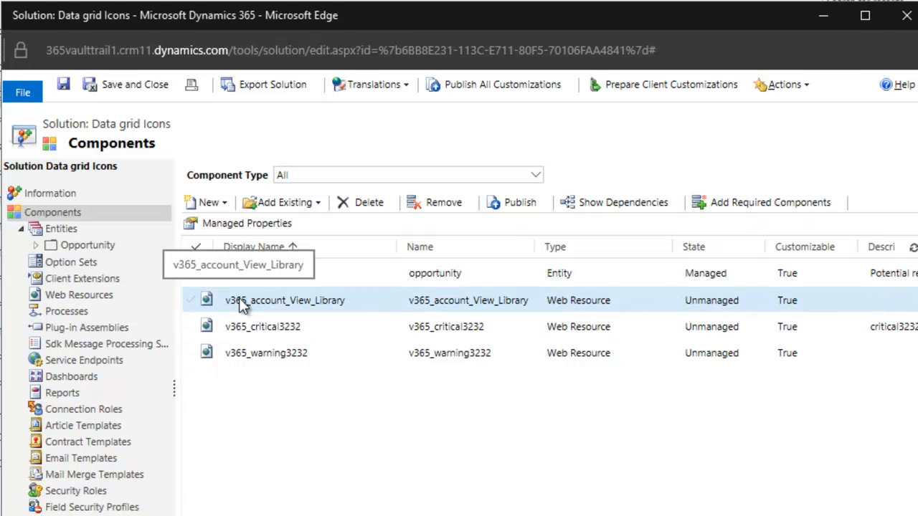
Start a new web resource with name and display name SampleIcon and the description "This is a test".
{"action": "left_click", "coordinate": [215, 204]}
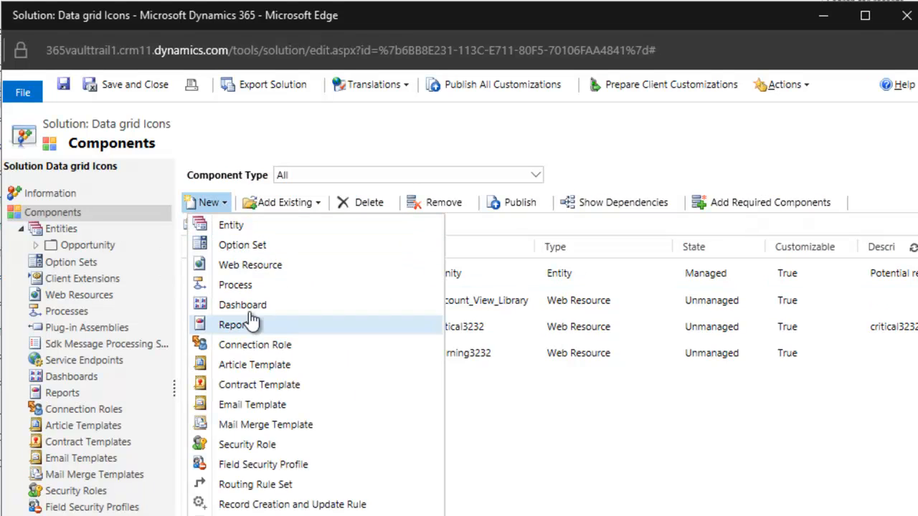
{"action": "left_click", "coordinate": [245, 266]}
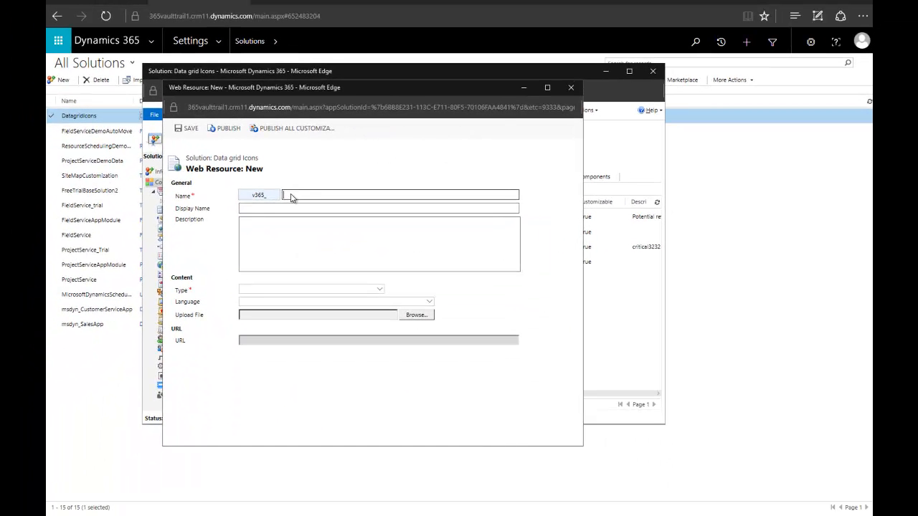
{"action": "type", "text": "SAn"}
{"action": "key", "text": "BackSpace"}
{"action": "key", "text": "BackSpace"}
{"action": "type", "text": "ampleIcon"}
{"action": "key", "text": "Tab"}
{"action": "type", "text": "SampleIcon"}
{"action": "key", "text": "Tab"}
{"action": "type", "text": "This is a test"}
Set the SampleIcon resource to PNG format and English, upload its alert icon file, and save and close it.
{"action": "left_click", "coordinate": [317, 319]}
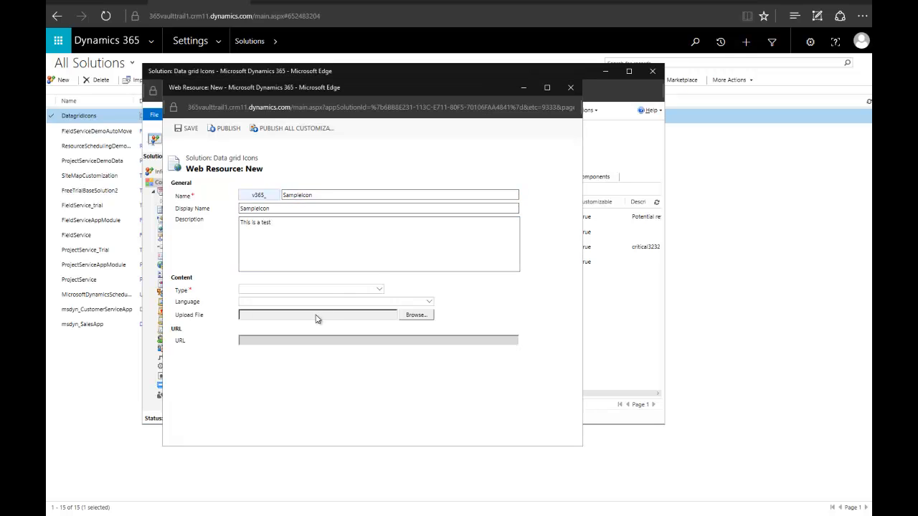
{"action": "left_click", "coordinate": [278, 290]}
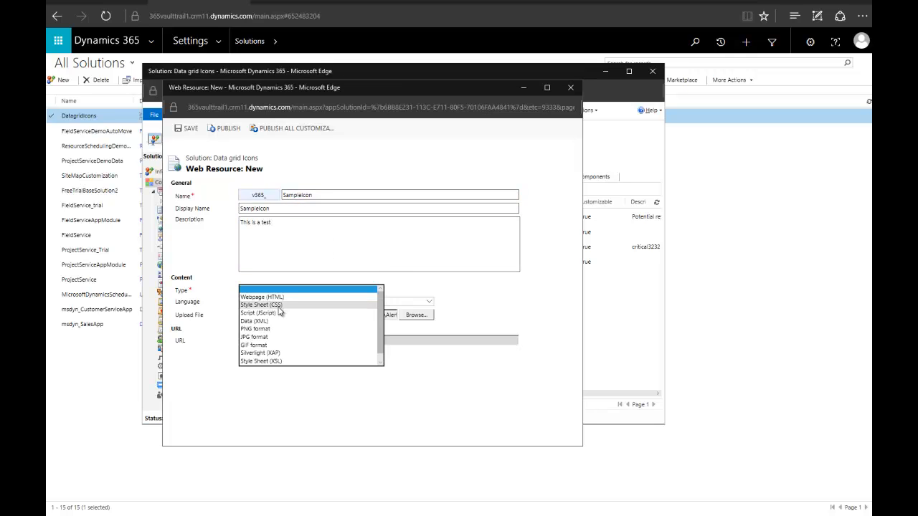
{"action": "left_click", "coordinate": [259, 327]}
{"action": "left_click", "coordinate": [267, 302]}
{"action": "left_click", "coordinate": [265, 311]}
{"action": "left_click", "coordinate": [280, 224]}
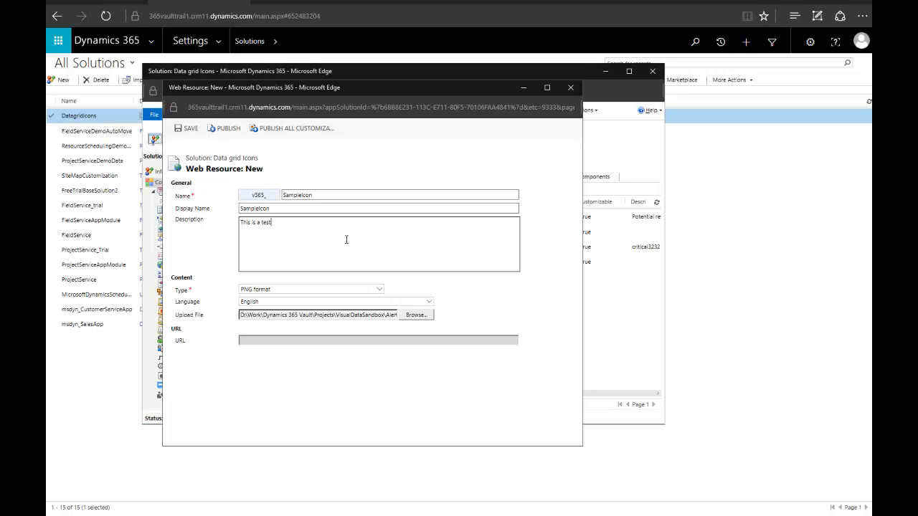
{"action": "left_click", "coordinate": [185, 128]}
{"action": "left_click", "coordinate": [570, 87]}
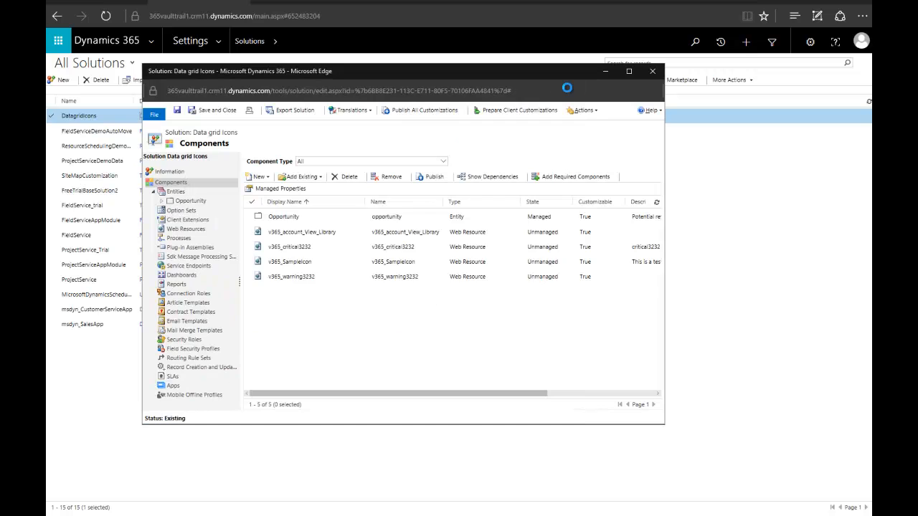
Preview the image of the v365_SampleIcon web resource and return to the solution.
{"action": "double_click", "coordinate": [345, 262]}
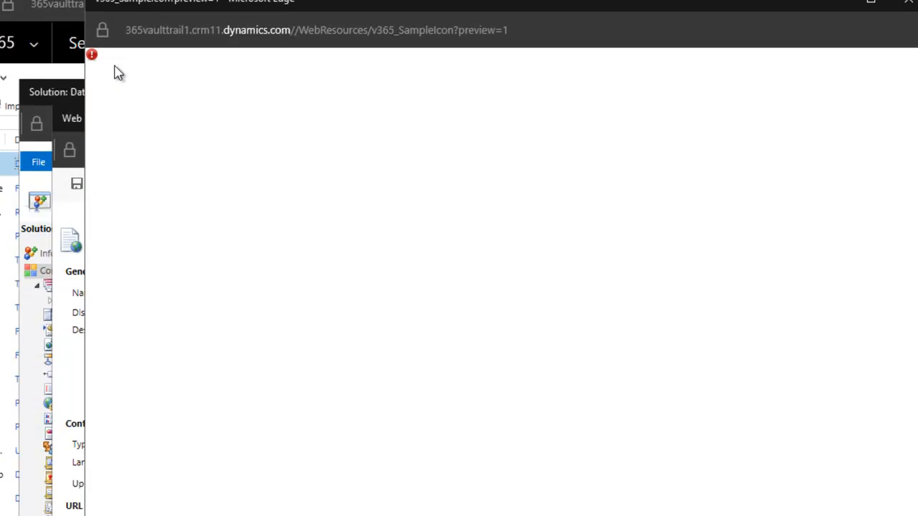
{"action": "left_click", "coordinate": [907, 1]}
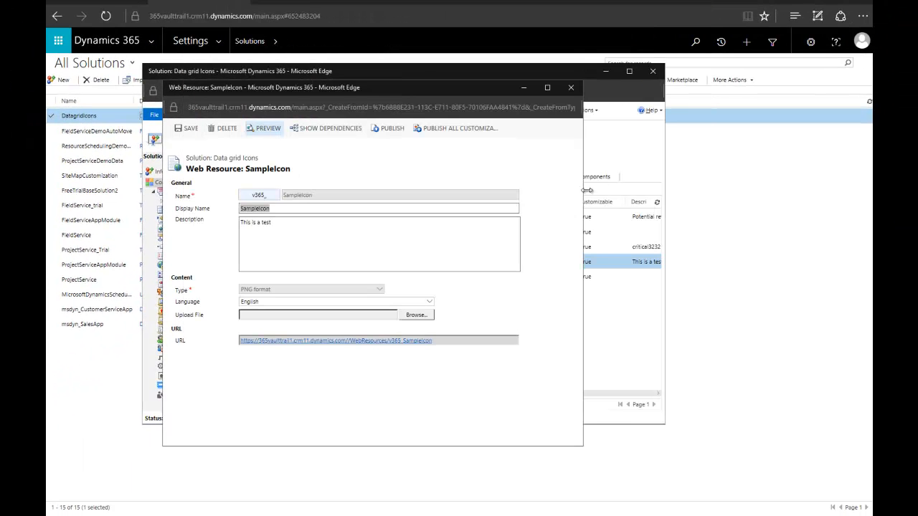
{"action": "left_click", "coordinate": [570, 87]}
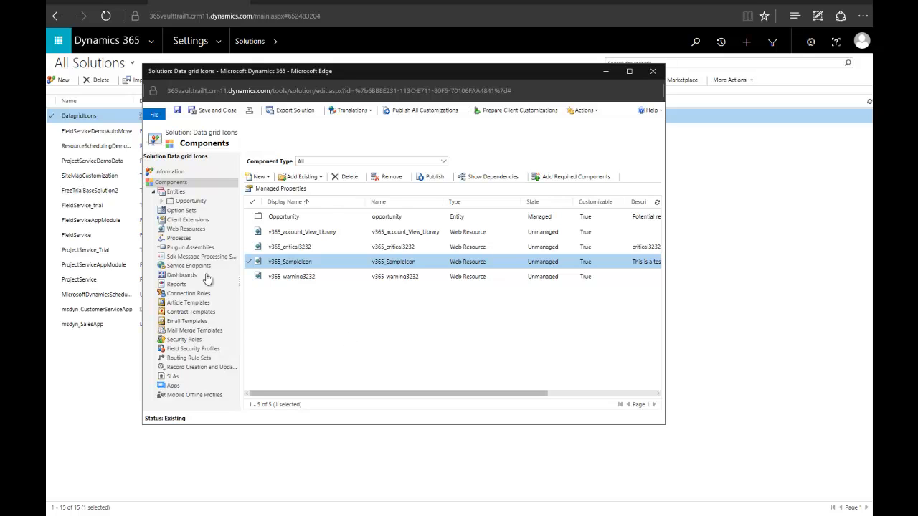
Start a Script (JScript) web resource with name and display name SampleResource_Library and the description "This is an Example".
{"action": "left_click", "coordinate": [188, 222]}
{"action": "left_click", "coordinate": [185, 230]}
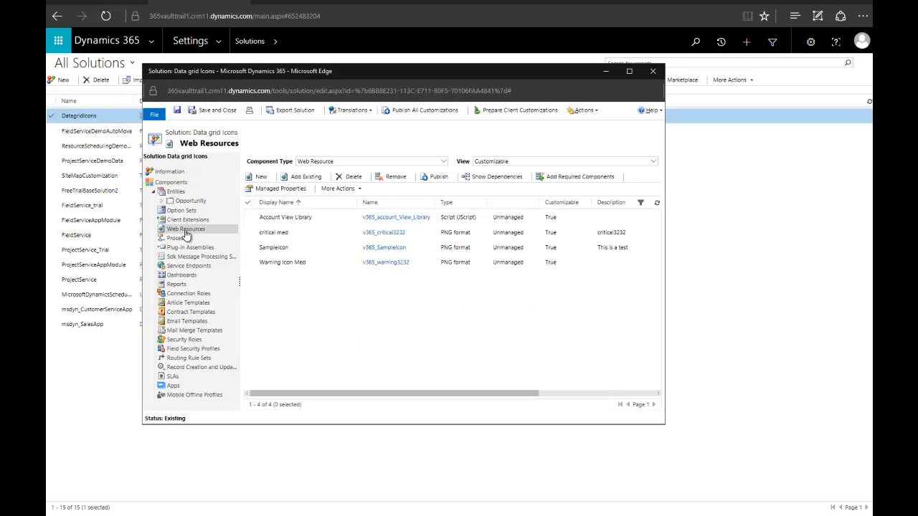
{"action": "left_click", "coordinate": [261, 177]}
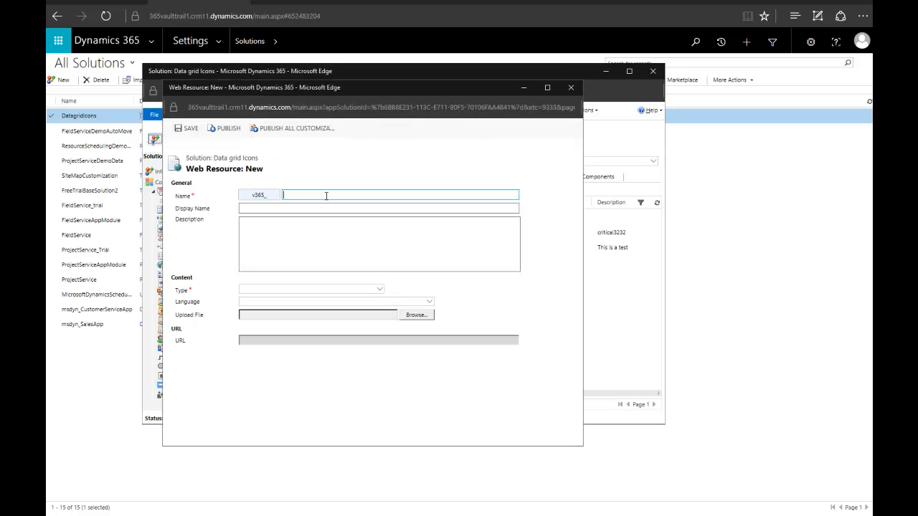
{"action": "left_click", "coordinate": [380, 290]}
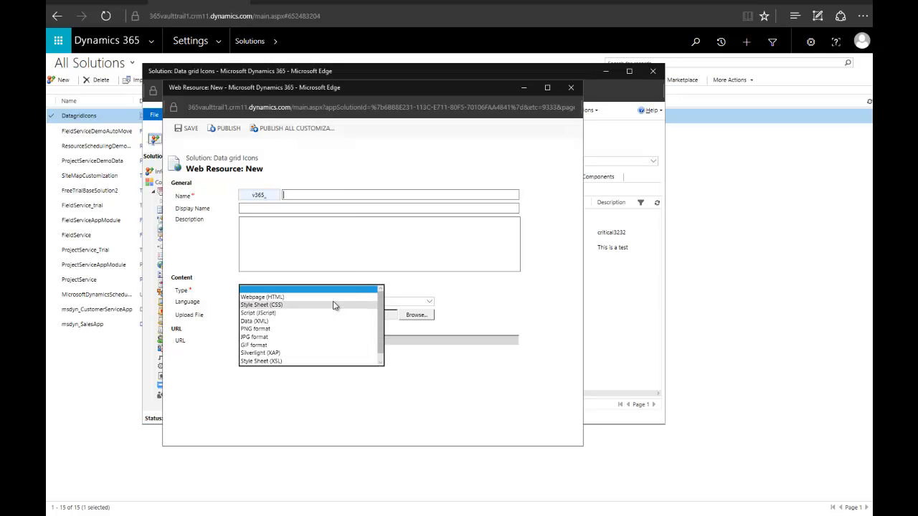
{"action": "left_click", "coordinate": [334, 312]}
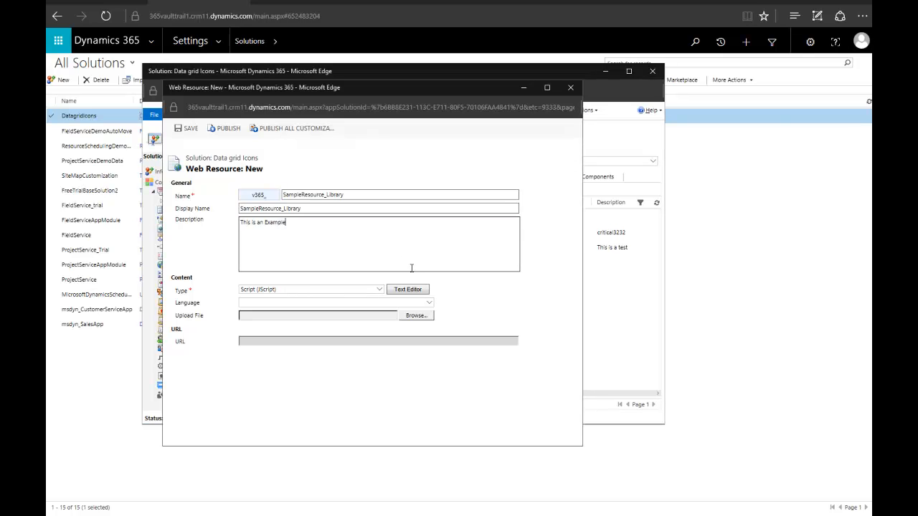
Enter a //TODO comment as the source of the SampleResource_Library script and save the web resource.
{"action": "left_click", "coordinate": [406, 289]}
{"action": "left_click", "coordinate": [383, 279]}
{"action": "type", "text": "//"}
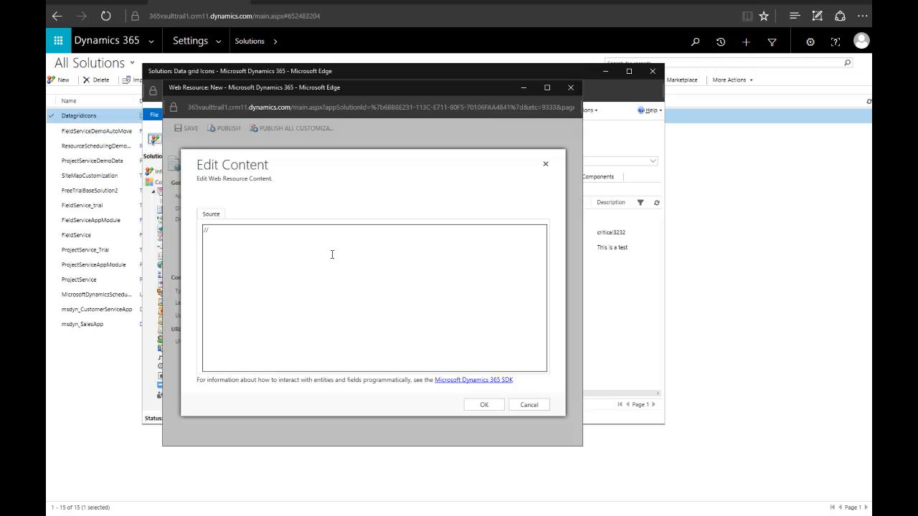
{"action": "type", "text": "TODO"}
{"action": "left_click", "coordinate": [485, 406]}
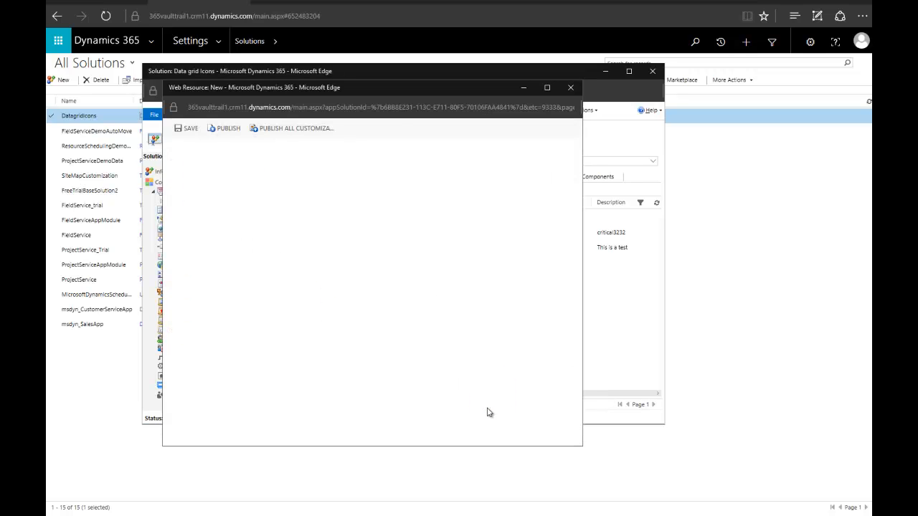
{"action": "left_click", "coordinate": [186, 128]}
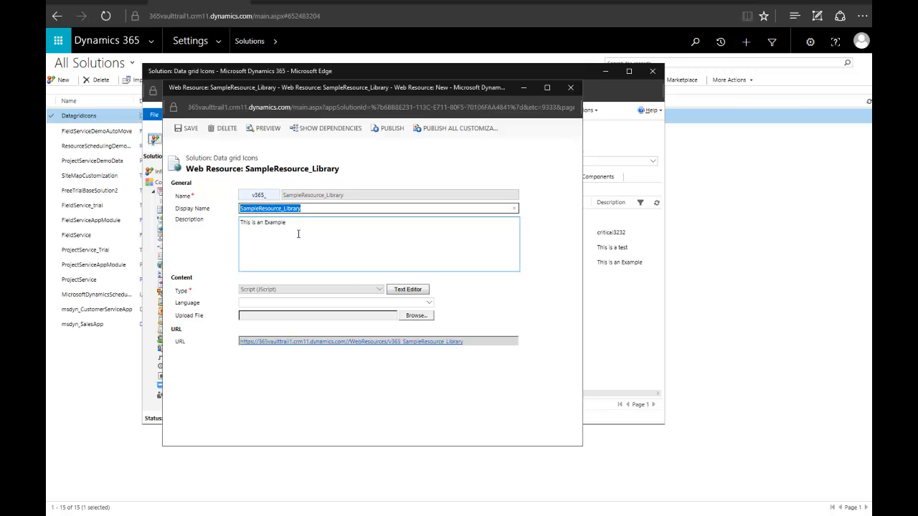
{"action": "left_click", "coordinate": [301, 234]}
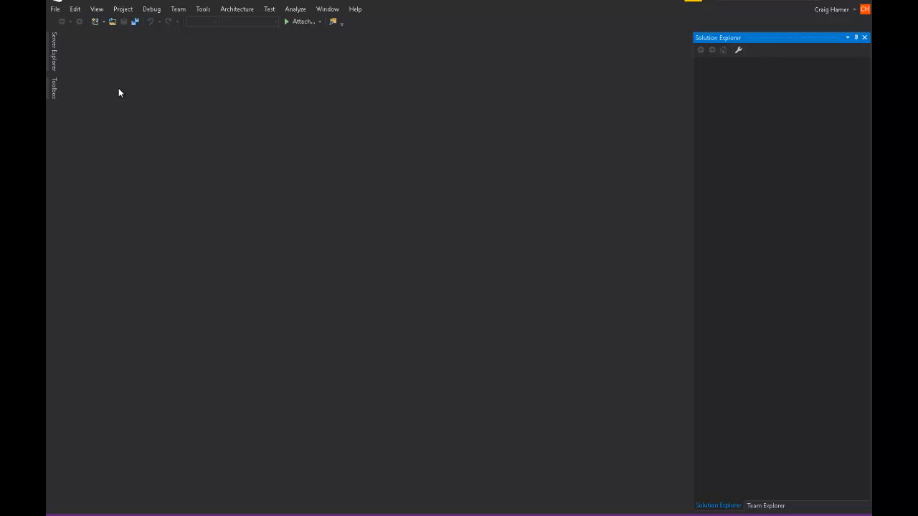
Switch to Visual Studio and create a new blank JavaScript file from the Web templates.
{"action": "left_click", "coordinate": [56, 9]}
{"action": "mouse_move", "coordinate": [162, 21]}
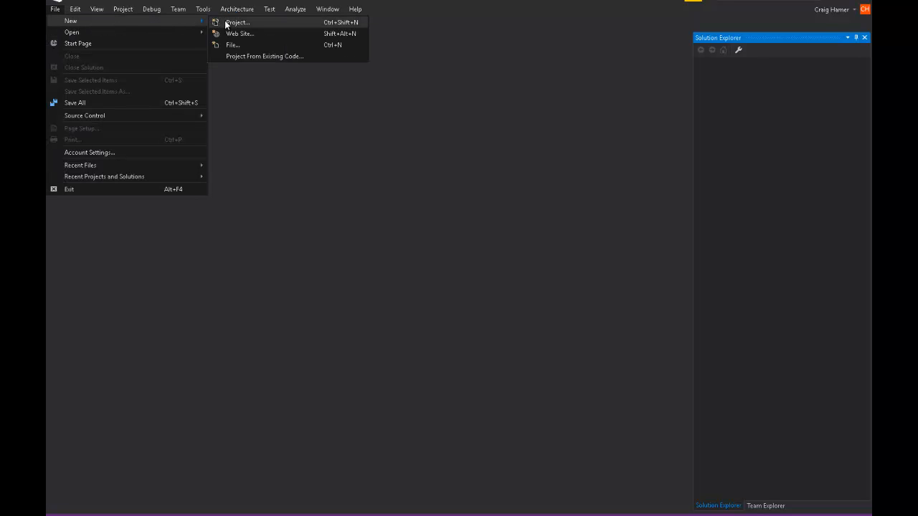
{"action": "left_click", "coordinate": [237, 44]}
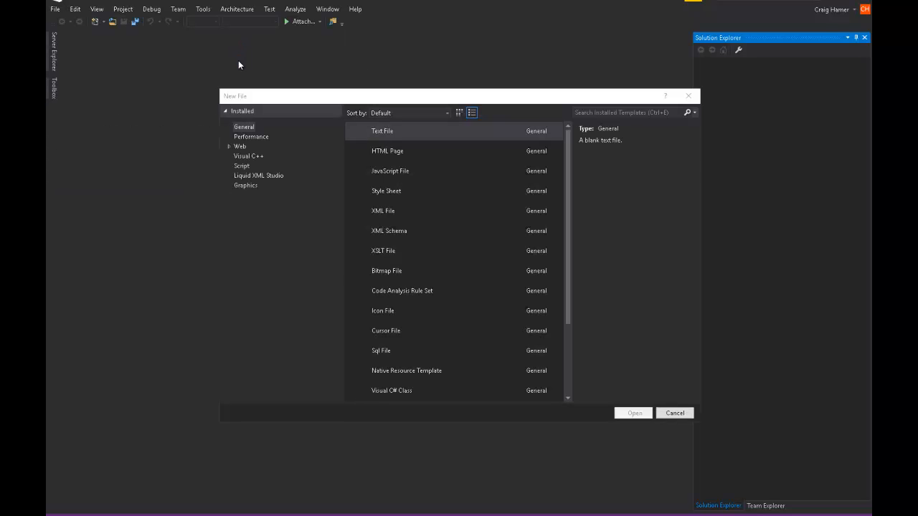
{"action": "left_click", "coordinate": [241, 146]}
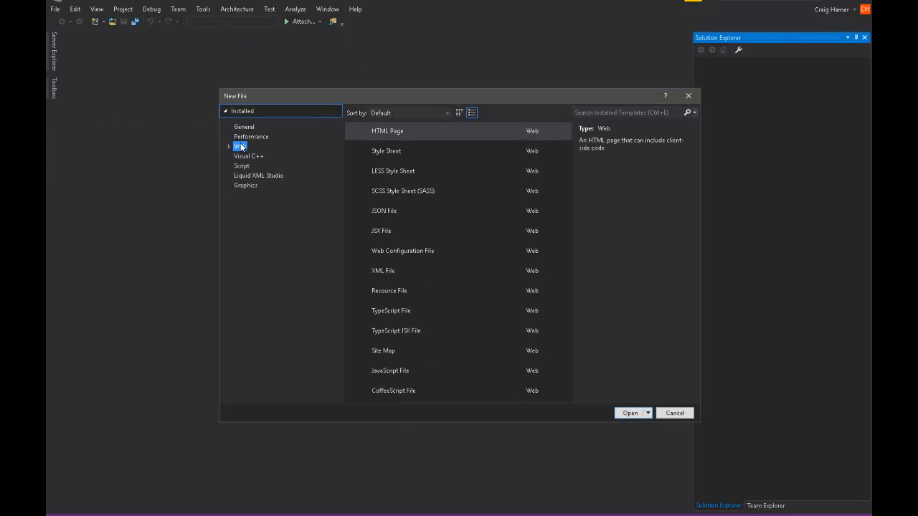
{"action": "double_click", "coordinate": [390, 370]}
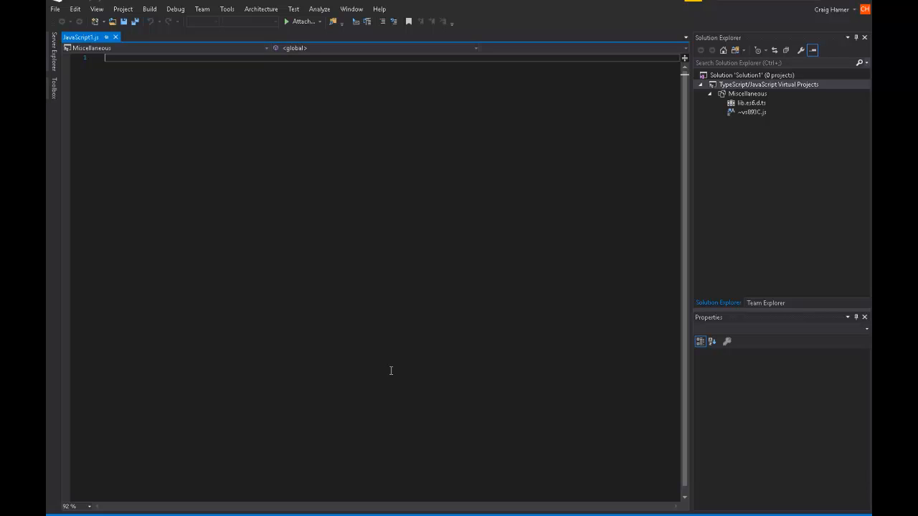
Write an empty function displayAnIcon with the parameters Data and LangCode, leaving blank lines above it.
{"action": "key", "text": "Return"}
{"action": "key", "text": "Return"}
{"action": "key", "text": "Return"}
{"action": "type", "text": "function displayAnIcon()"}
{"action": "key", "text": "Return"}
{"action": "type", "text": "{"}
{"action": "key", "text": "Return"}
{"action": "type", "text": "Data, LangCode"}
{"action": "key", "text": "Down"}
{"action": "key", "text": "Down"}
{"action": "key", "text": "Return"}
Make the displayAnIcon function return an array of "v365_SampleIcon" and "Hello World!!!".
{"action": "type", "text": "return [\"v365_SampleIcon\", \"Hello WOrld"}
{"action": "key", "text": "ctrl+shift+Left"}
{"action": "key", "text": "ctrl+shift+Left"}
{"action": "type", "text": "Hello World!!!"}
{"action": "key", "text": "End"}
{"action": "key", "text": "Return"}
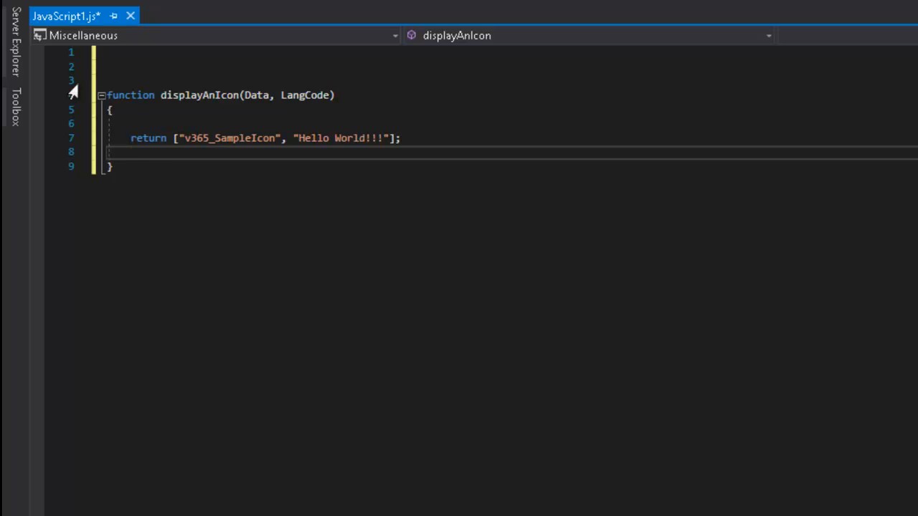
{"action": "left_click_drag", "start_coordinate": [178, 137], "coordinate": [281, 137]}
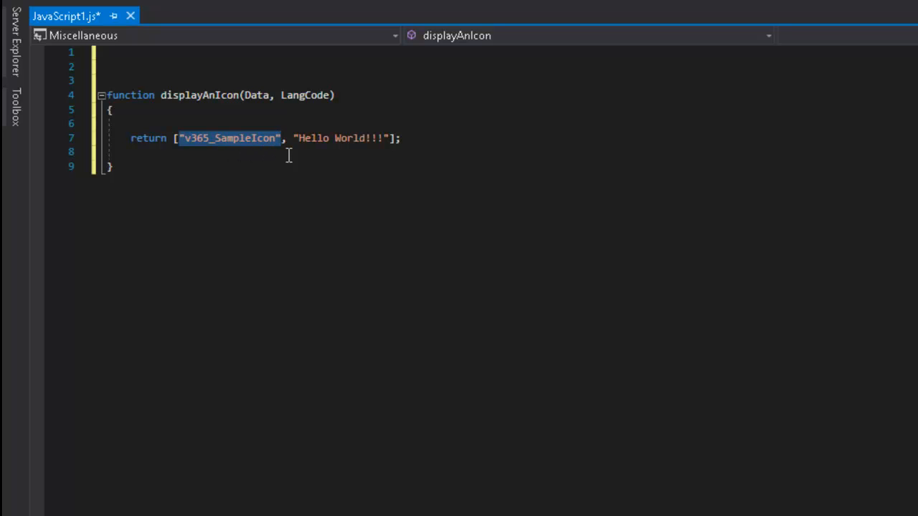
Copy the whole displayAnIcon function and replace the source of the v365_SampleResource_Library script web resource with it in Dynamics 365.
{"action": "left_click_drag", "start_coordinate": [294, 137], "coordinate": [389, 138]}
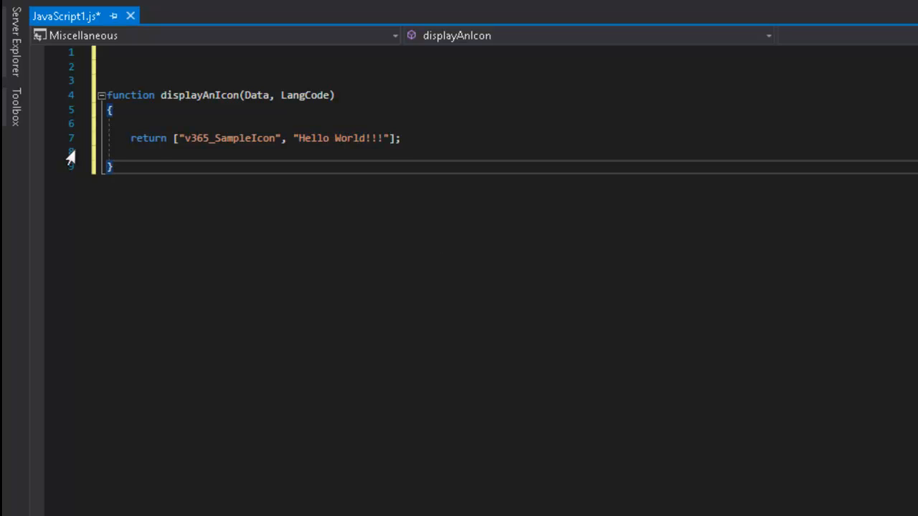
{"action": "left_click_drag", "start_coordinate": [170, 186], "coordinate": [53, 96]}
{"action": "key", "text": "ctrl+c"}
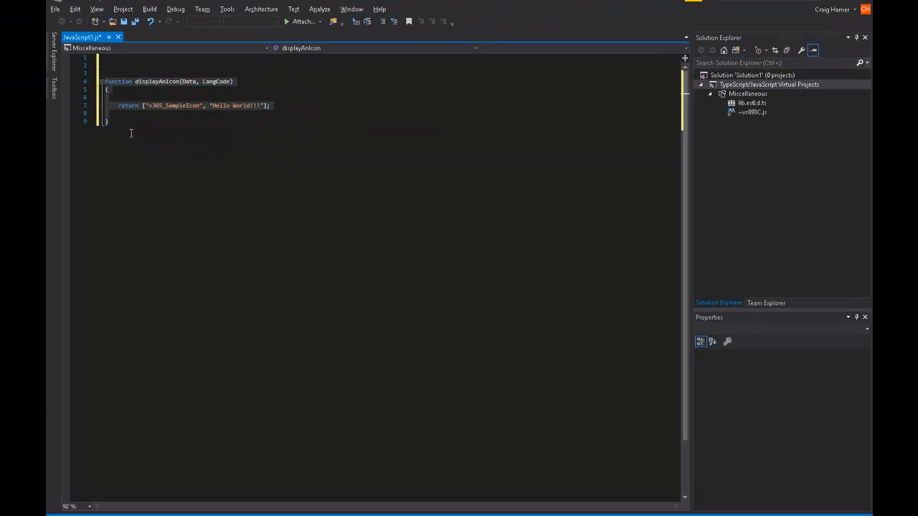
{"action": "key", "text": "alt+Tab"}
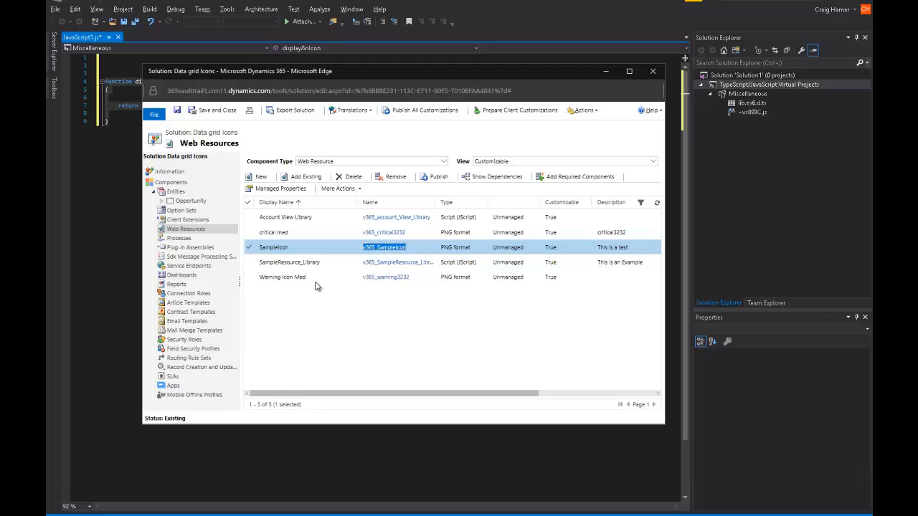
{"action": "left_click", "coordinate": [421, 267]}
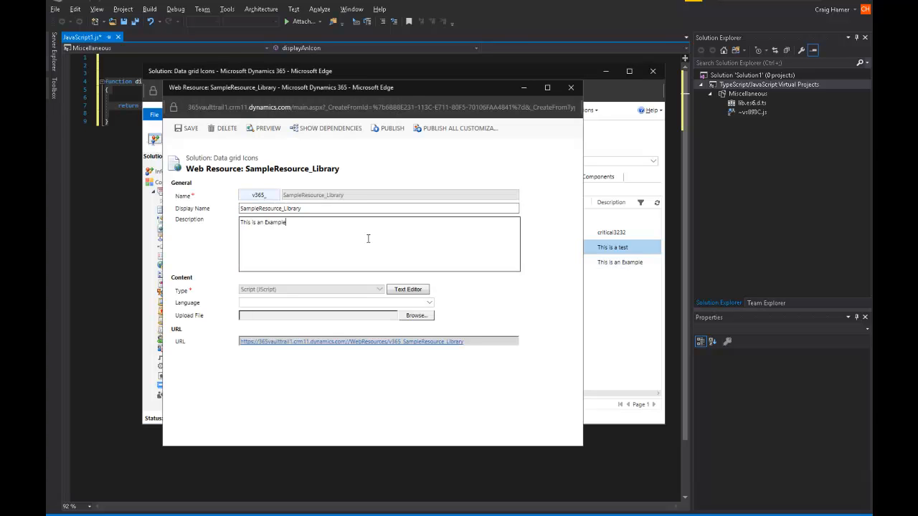
{"action": "left_click", "coordinate": [406, 291]}
{"action": "left_click", "coordinate": [301, 276]}
{"action": "key", "text": "ctrl+a"}
{"action": "key", "text": "ctrl+v"}
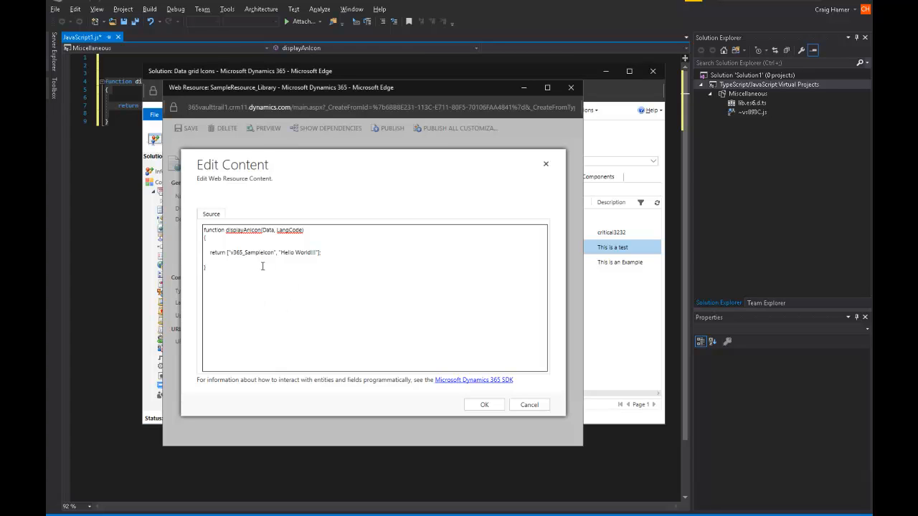
Copy the function name displayAnIcon, accept the new source, then save, publish and close the SampleResource_Library web resource.
{"action": "double_click", "coordinate": [243, 231]}
{"action": "key", "text": "ctrl+c"}
{"action": "left_click", "coordinate": [476, 405]}
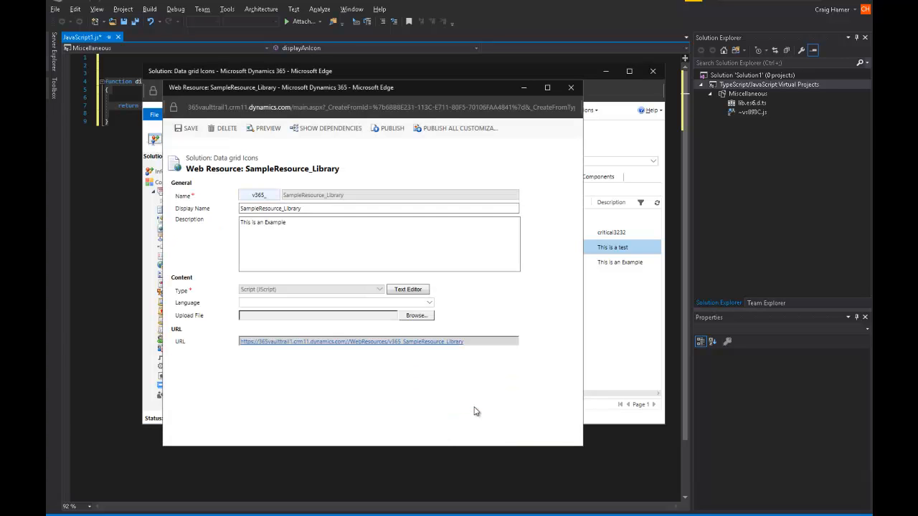
{"action": "left_click", "coordinate": [188, 127]}
{"action": "left_click", "coordinate": [389, 129]}
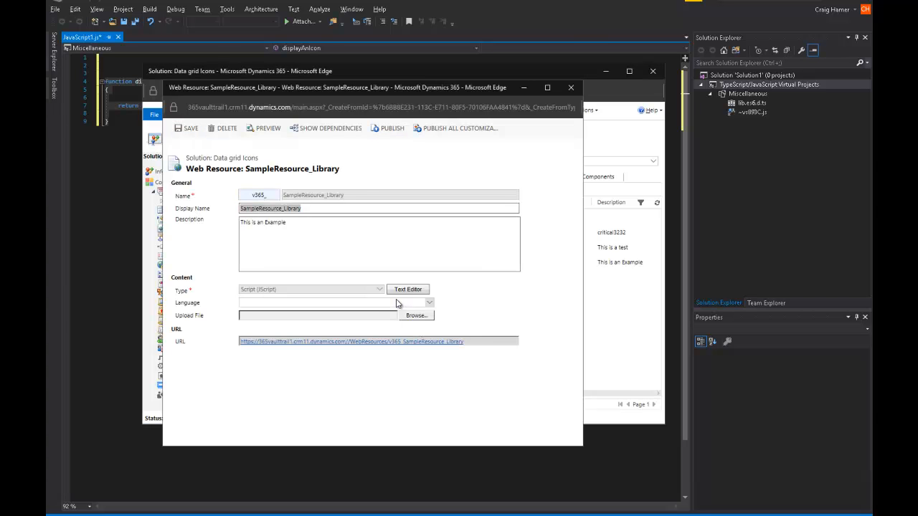
{"action": "left_click", "coordinate": [570, 88]}
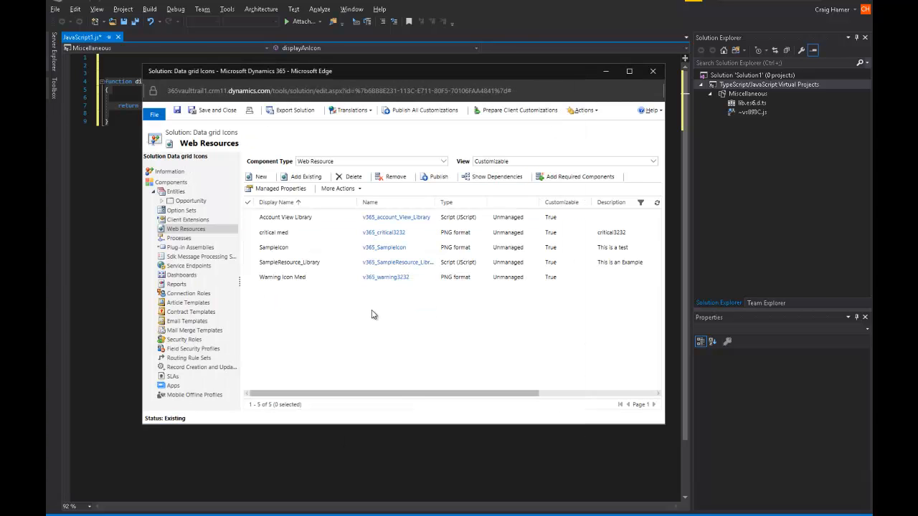
Add the Recent Opportunities view to the solution as a subcomponent of the Opportunity entity.
{"action": "left_click", "coordinate": [173, 183]}
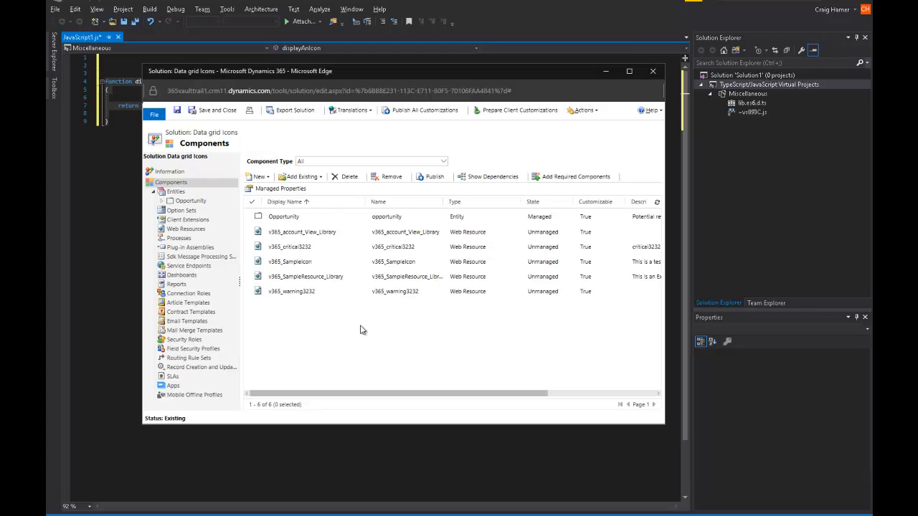
{"action": "double_click", "coordinate": [297, 219]}
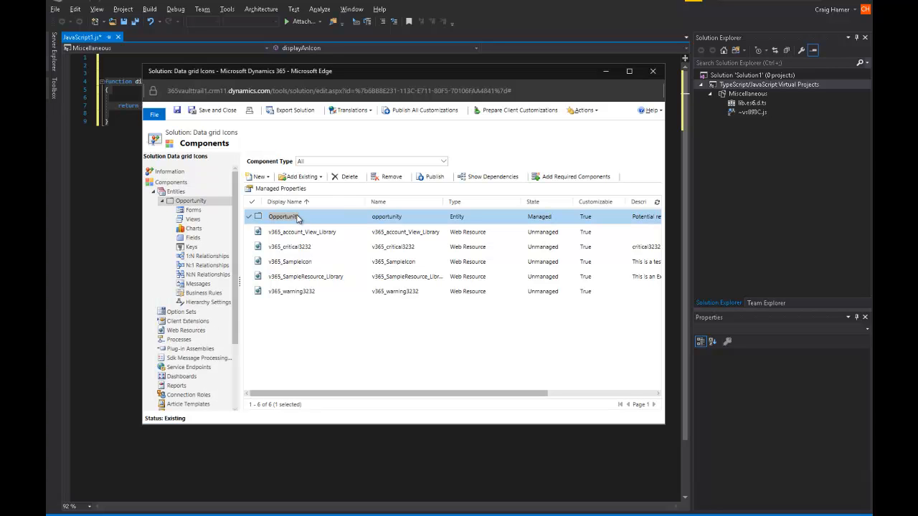
{"action": "left_click", "coordinate": [183, 221]}
{"action": "left_click", "coordinate": [184, 220]}
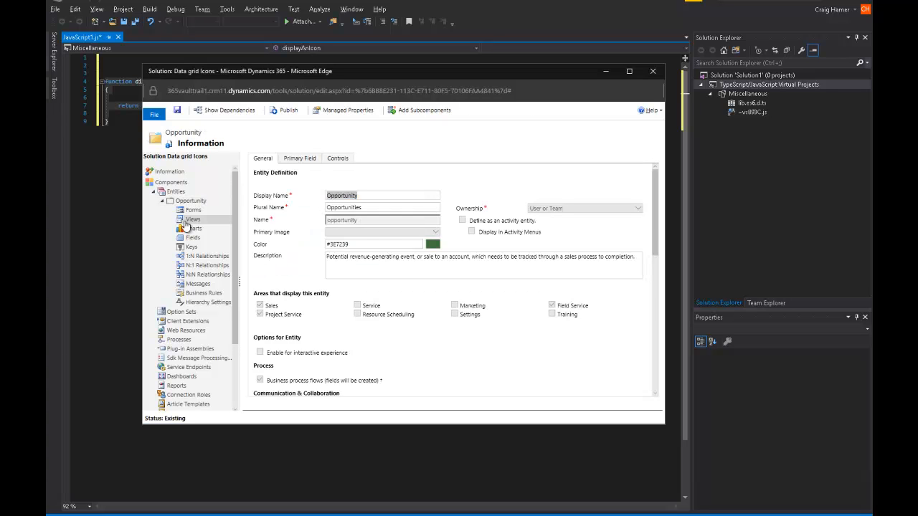
{"action": "left_click", "coordinate": [417, 178]}
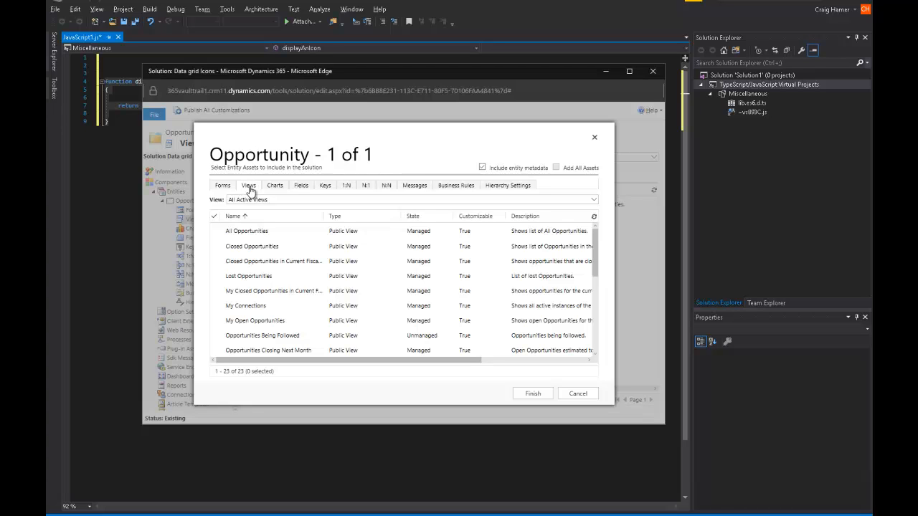
{"action": "scroll", "coordinate": [297, 287], "scroll_direction": "down", "scroll_amount": 3}
{"action": "double_click", "coordinate": [305, 306]}
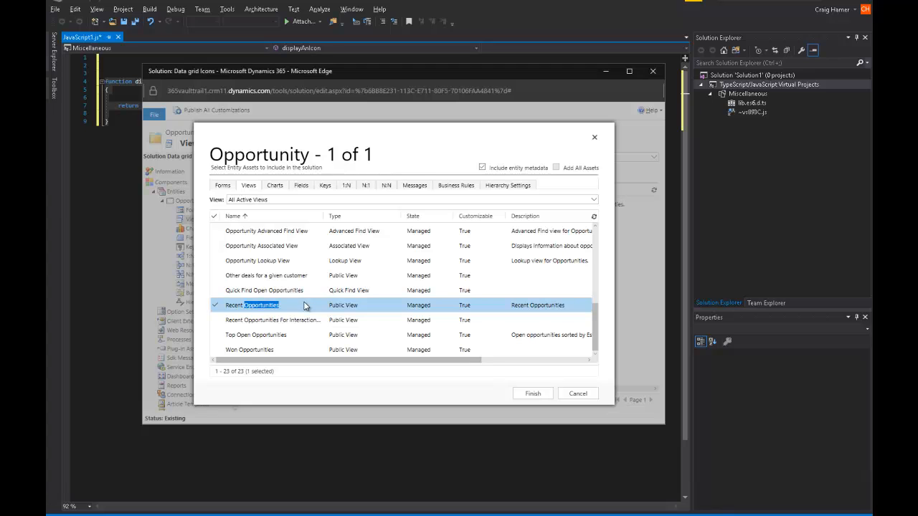
{"action": "left_click", "coordinate": [531, 396]}
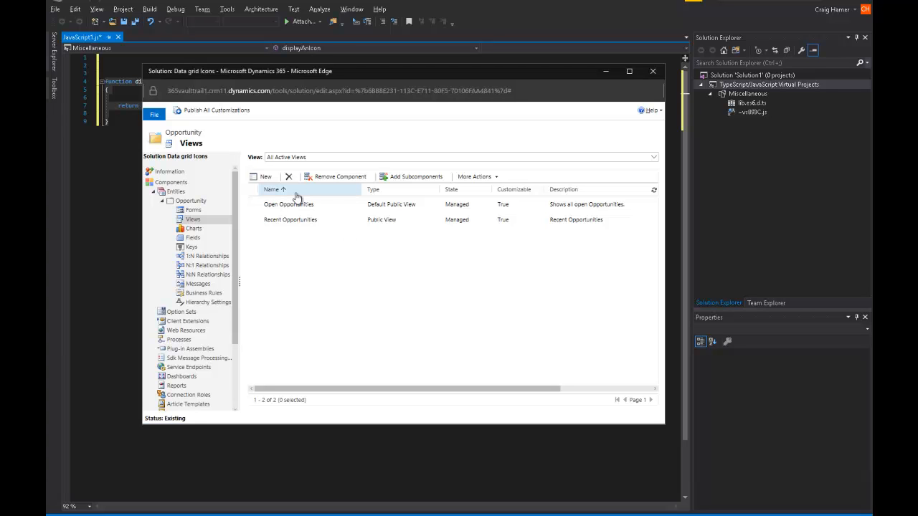
Open the Recent Opportunities view in an enlarged window and move the Est. Close Date column ahead of Actual Revenue.
{"action": "double_click", "coordinate": [334, 225]}
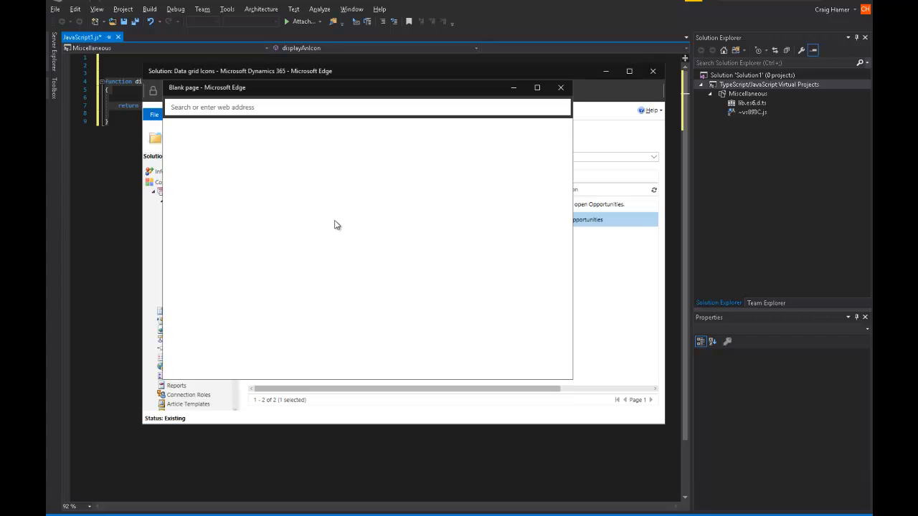
{"action": "left_click_drag", "start_coordinate": [395, 88], "coordinate": [316, 47]}
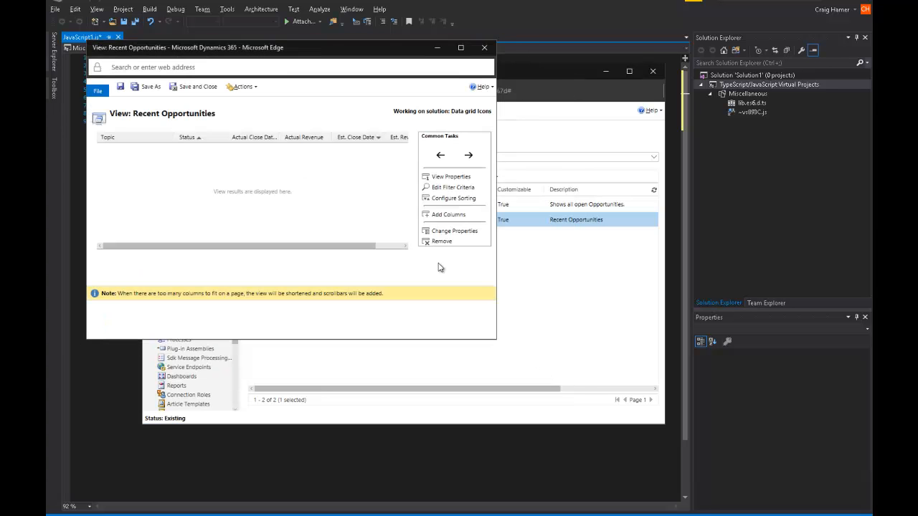
{"action": "left_click_drag", "start_coordinate": [496, 339], "coordinate": [811, 478]}
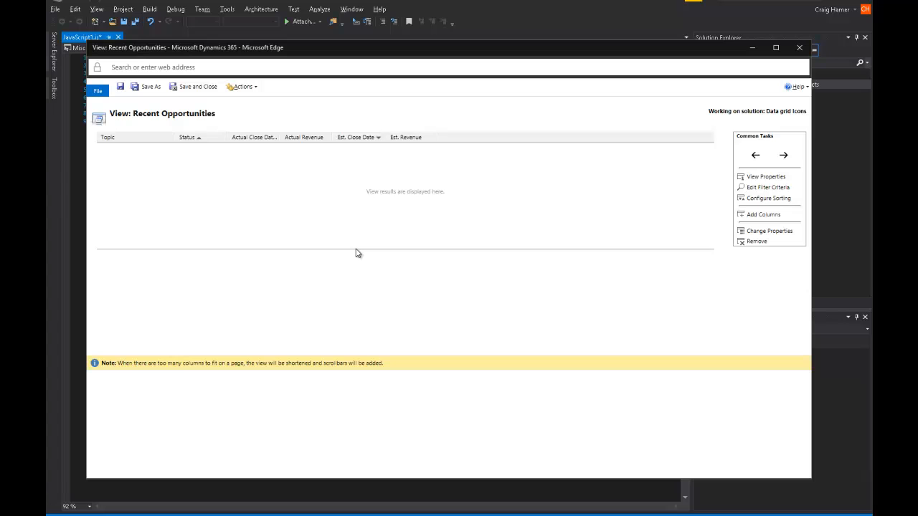
{"action": "left_click", "coordinate": [346, 139]}
{"action": "left_click", "coordinate": [754, 156]}
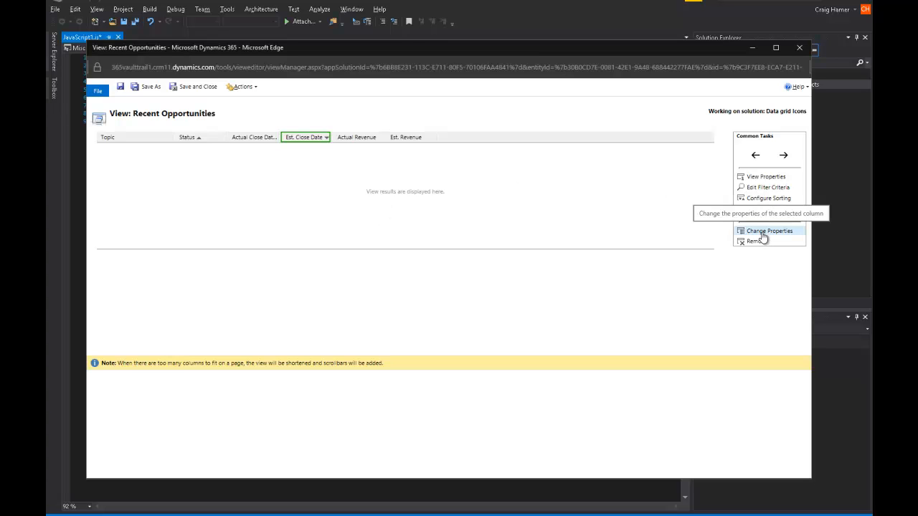
Assign v365_SampleResource_Library as the web resource in the Actual Revenue column's properties.
{"action": "left_click", "coordinate": [359, 137]}
{"action": "left_click", "coordinate": [304, 141]}
{"action": "left_click", "coordinate": [365, 140]}
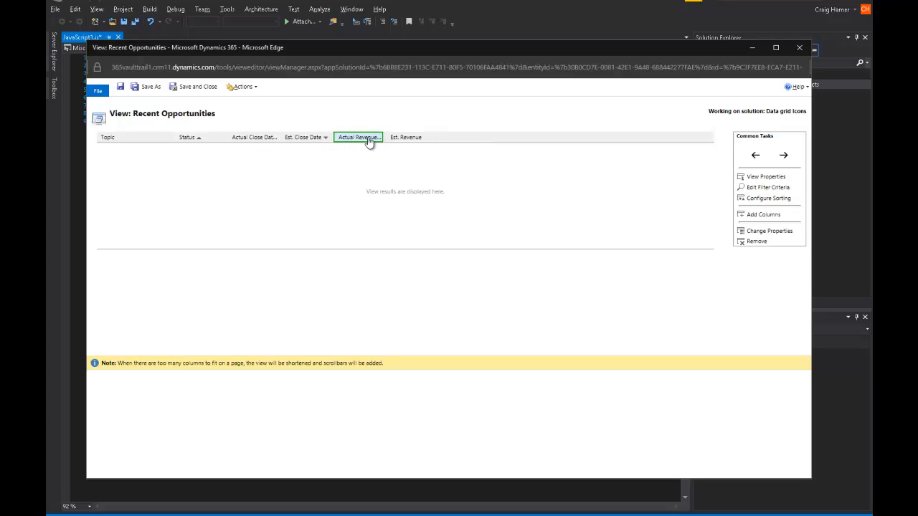
{"action": "left_click", "coordinate": [765, 233]}
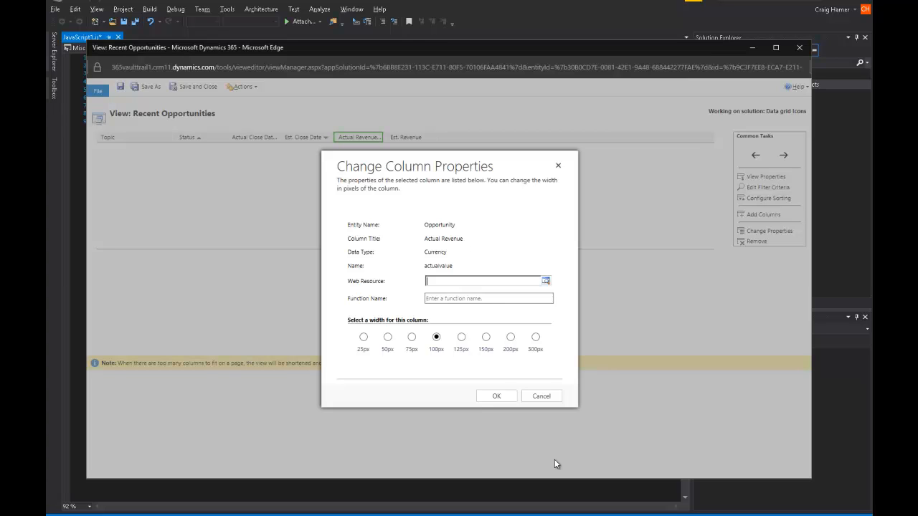
{"action": "left_click", "coordinate": [467, 298]}
{"action": "left_click", "coordinate": [545, 282]}
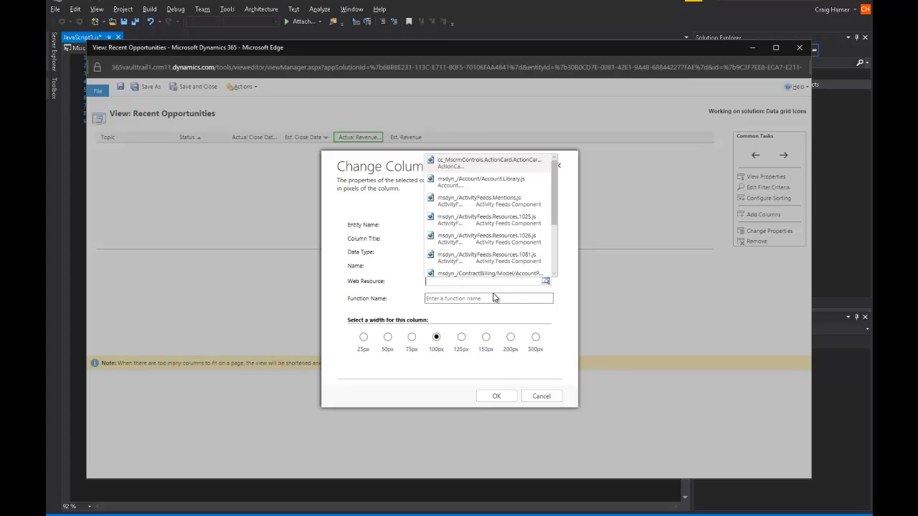
{"action": "left_click", "coordinate": [477, 283]}
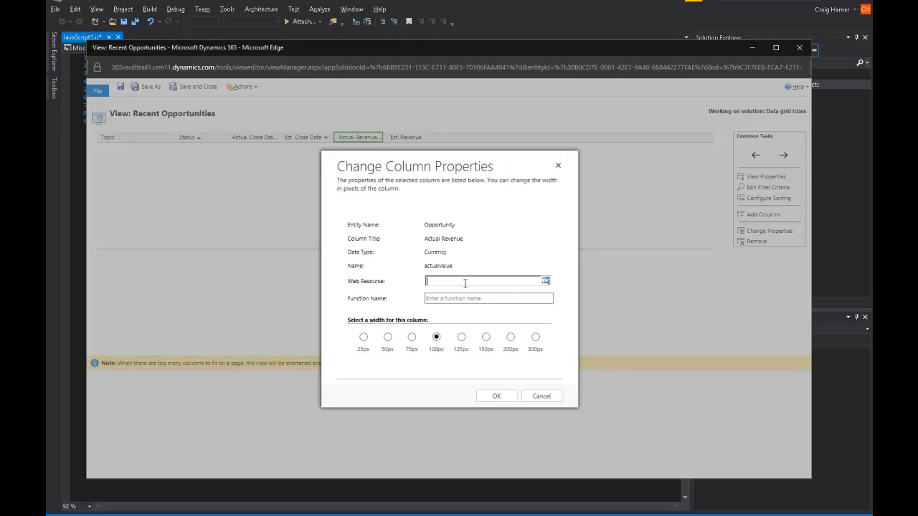
{"action": "type", "text": "v365"}
{"action": "key", "text": "Tab"}
{"action": "left_click", "coordinate": [439, 280]}
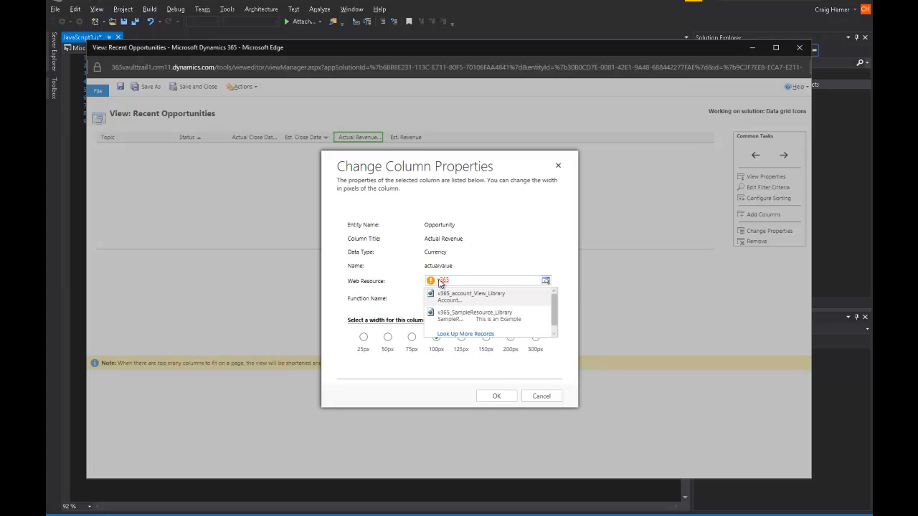
{"action": "left_click", "coordinate": [468, 317]}
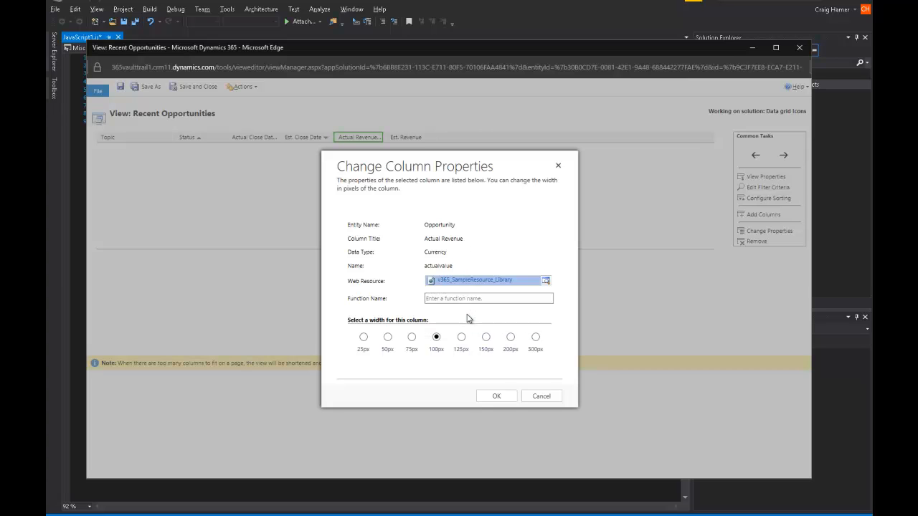
Set the Actual Revenue column's function name to displayAnIcon and accept the column properties.
{"action": "left_click", "coordinate": [472, 299]}
{"action": "key", "text": "ctrl+v"}
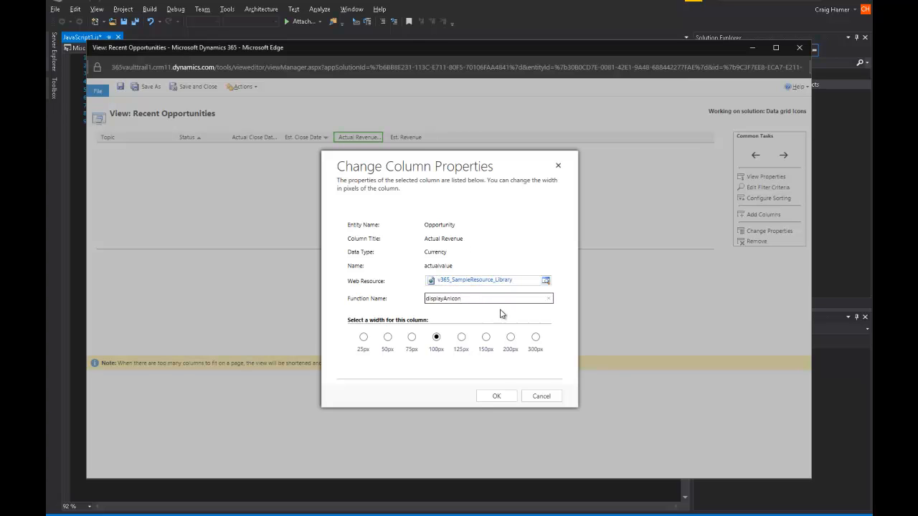
{"action": "left_click", "coordinate": [510, 398]}
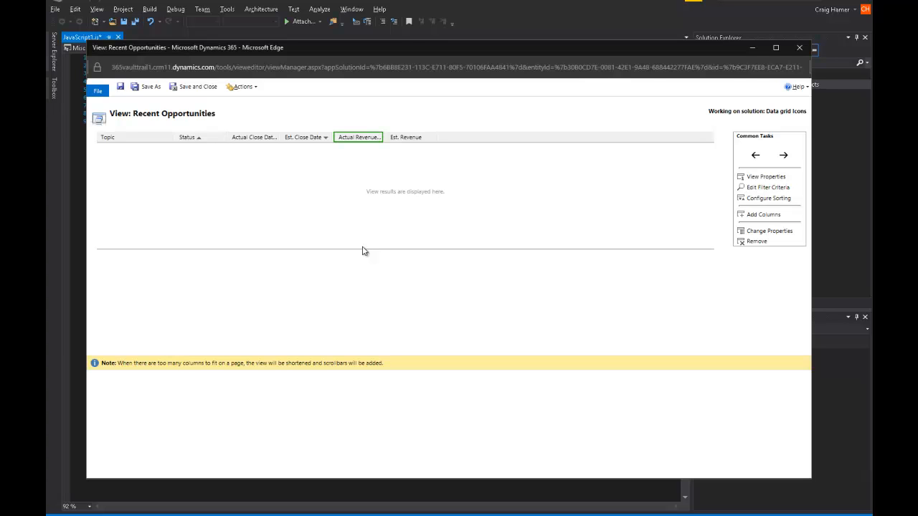
Save and close the Recent Opportunities view and publish all customizations.
{"action": "left_click", "coordinate": [198, 89]}
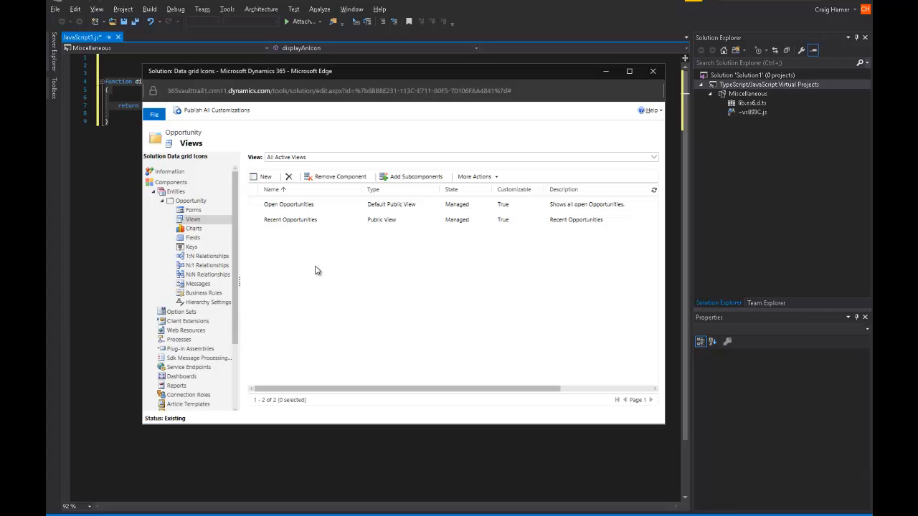
{"action": "left_click", "coordinate": [217, 115]}
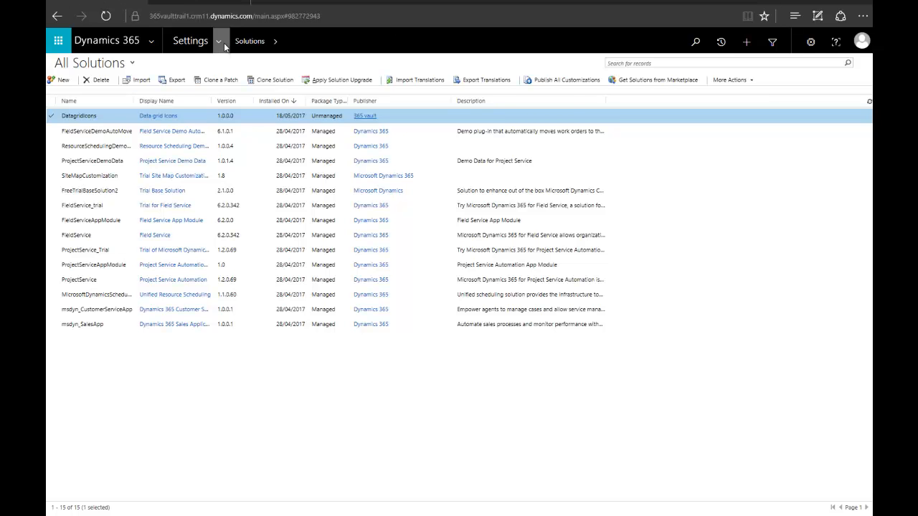
Go to the Sales opportunities and display the Recent Opportunities view to check its icons.
{"action": "left_click", "coordinate": [219, 41]}
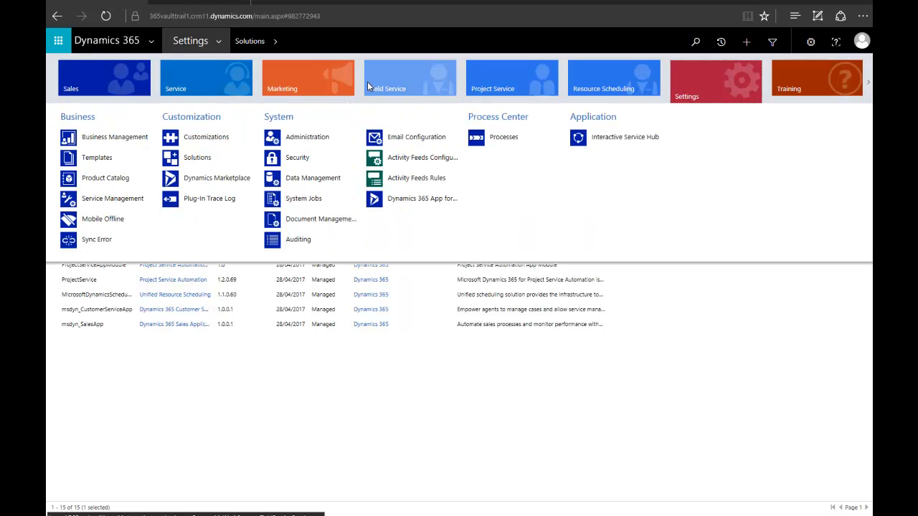
{"action": "left_click", "coordinate": [124, 84]}
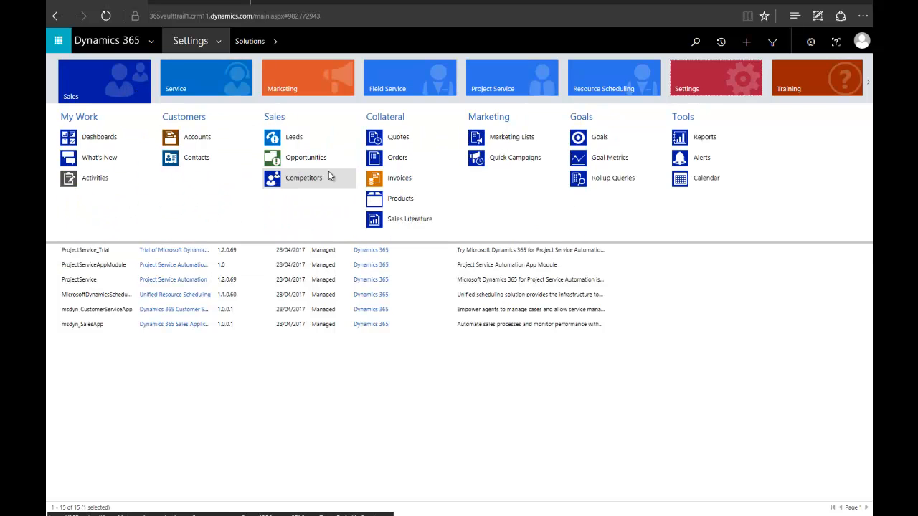
{"action": "left_click", "coordinate": [305, 158]}
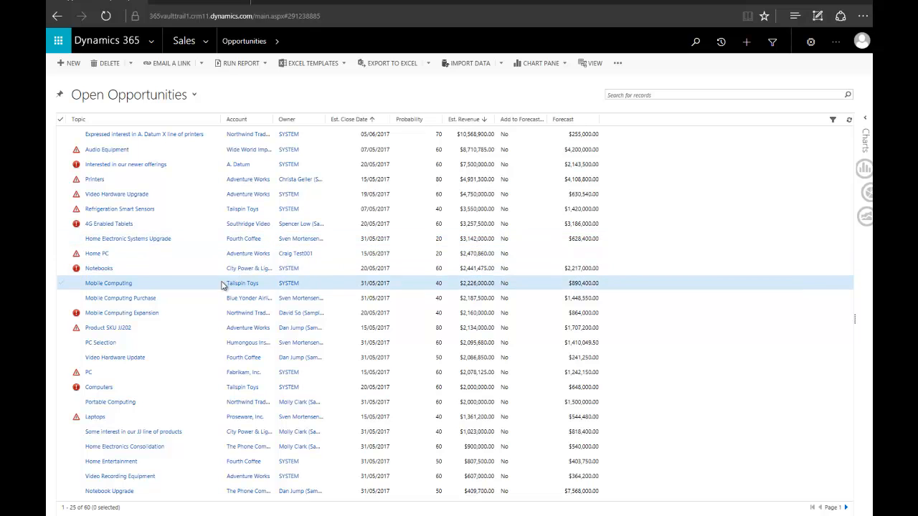
{"action": "left_click", "coordinate": [194, 96]}
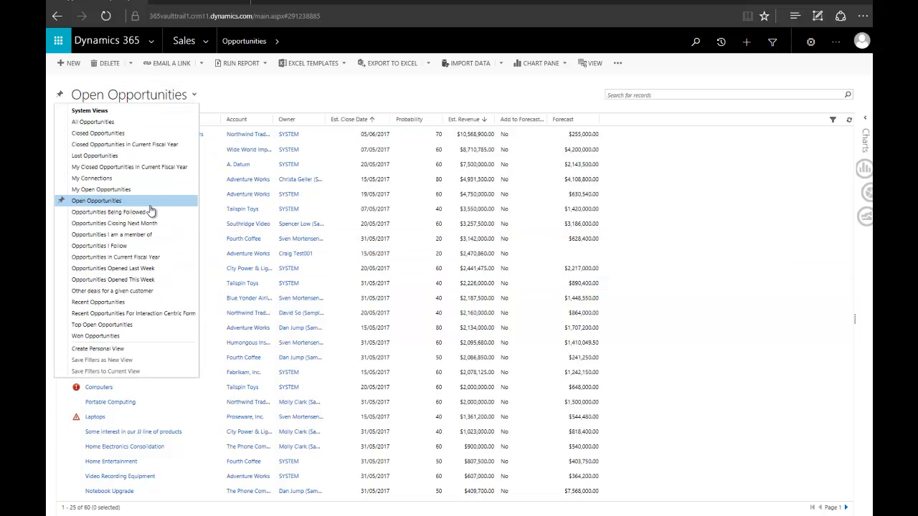
{"action": "left_click", "coordinate": [98, 302]}
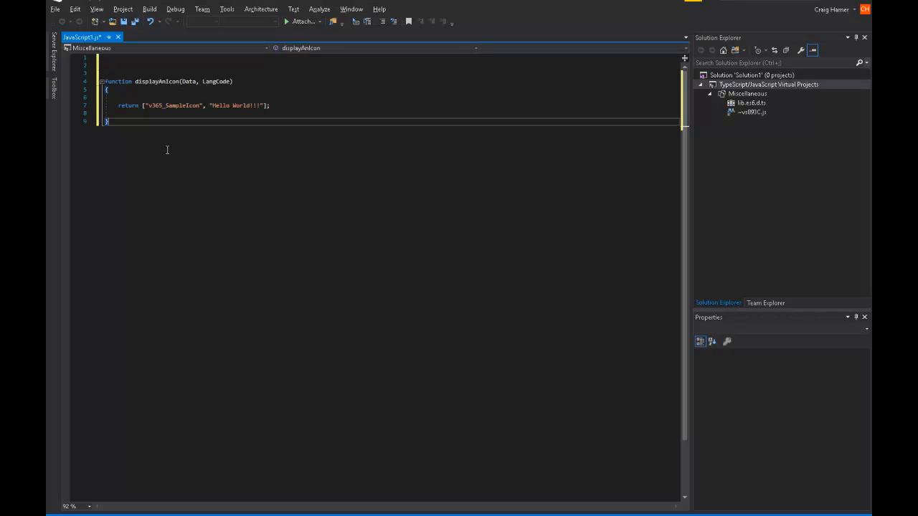
{"action": "key", "text": "Return"}
{"action": "key", "text": "Return"}
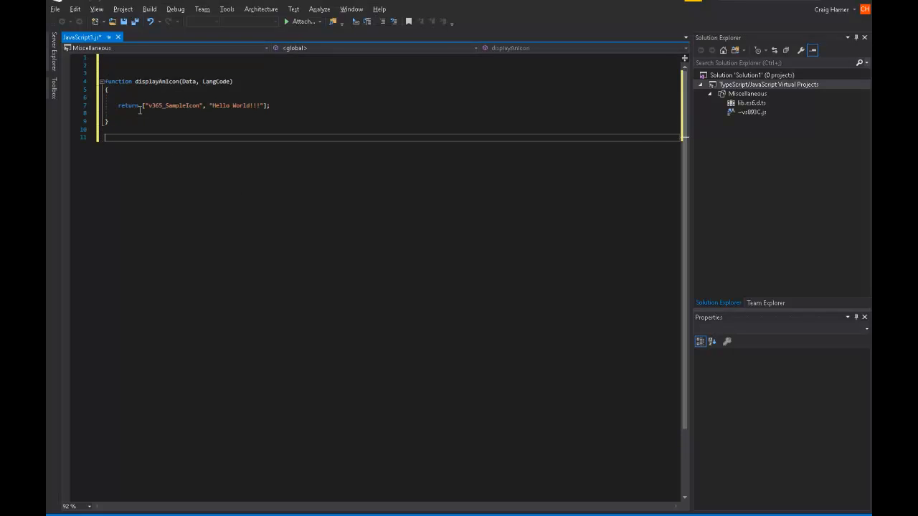
{"action": "key", "text": "BackSpace"}
{"action": "key", "text": "BackSpace"}
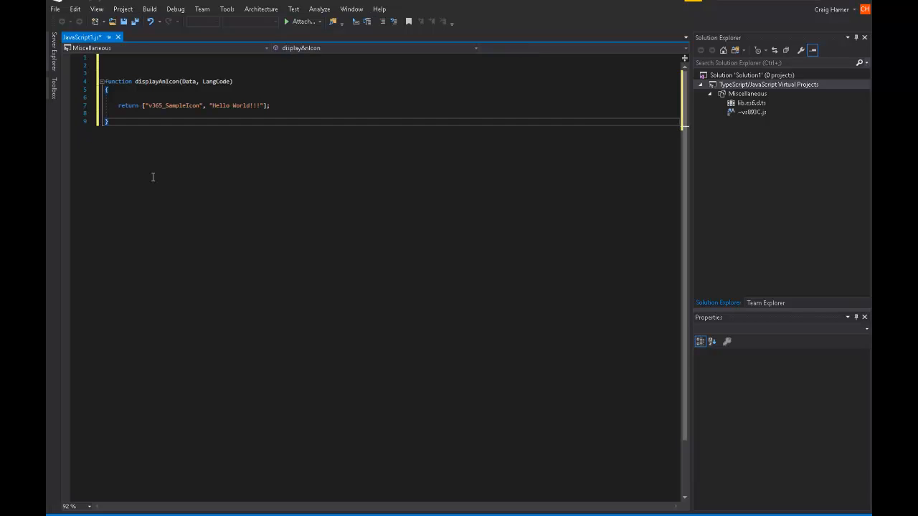
Paste the copied WarnImminentClose and toDate functions below the displayAnIcon function in JavaScript1.js.
{"action": "key", "text": "ctrl+v"}
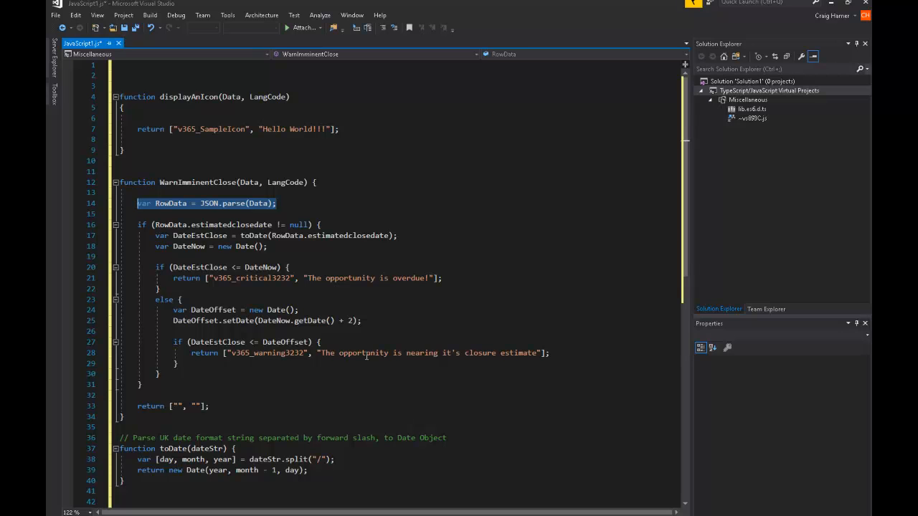
Examine the null check, date comparisons and returned icons in WarnImminentClose, and the toDate helper function.
{"action": "left_click_drag", "start_coordinate": [137, 224], "coordinate": [342, 224]}
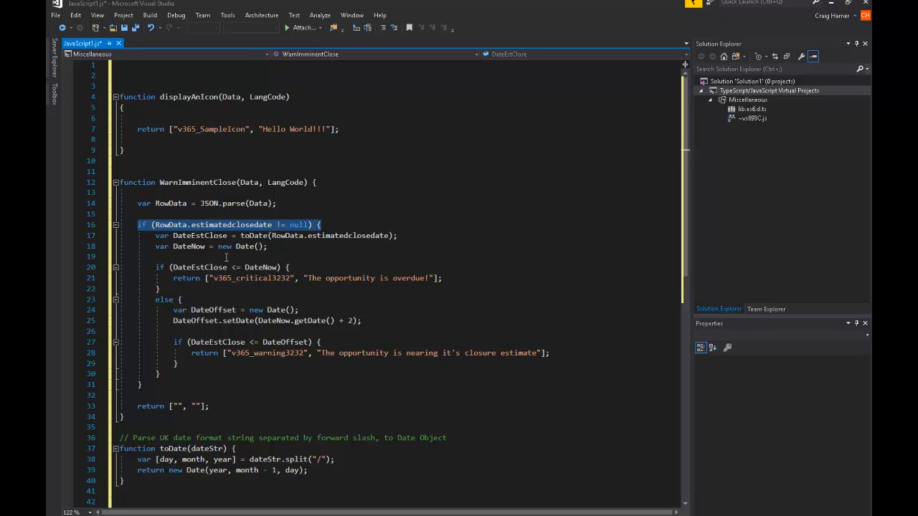
{"action": "left_click", "coordinate": [229, 225]}
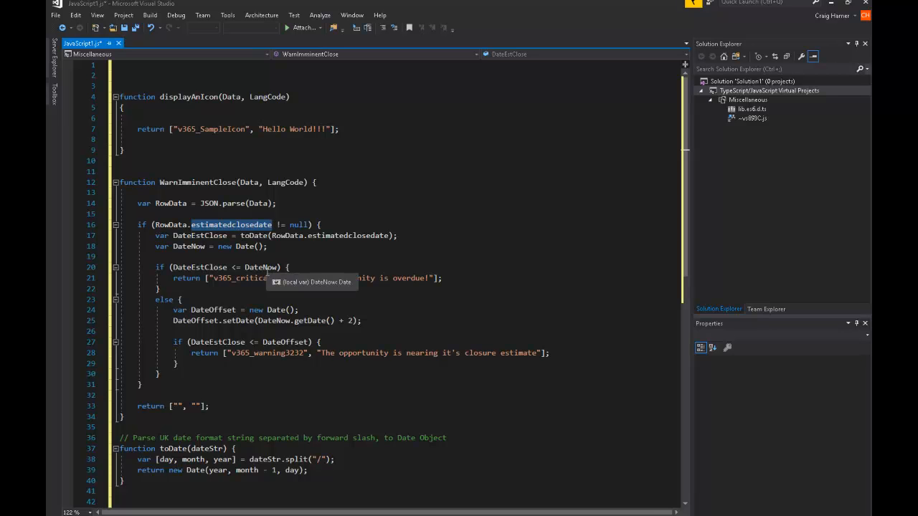
{"action": "left_click", "coordinate": [273, 247]}
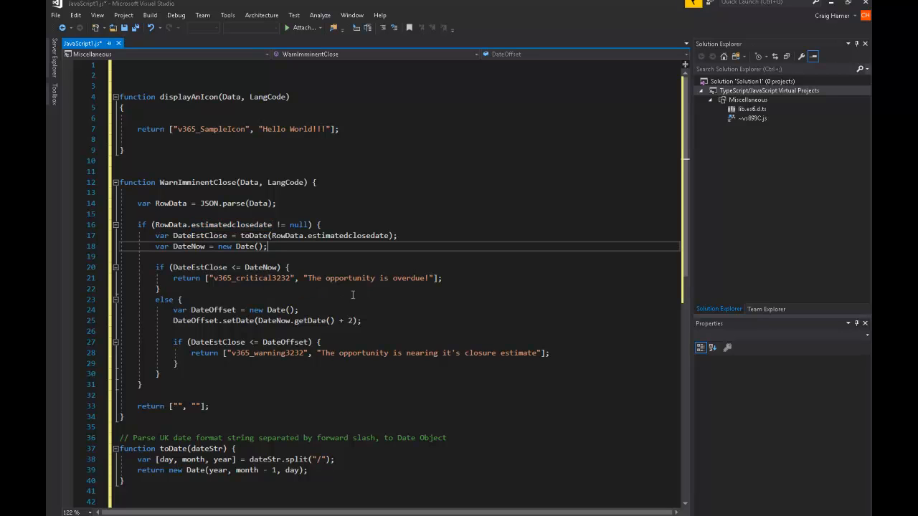
{"action": "left_click_drag", "start_coordinate": [277, 248], "coordinate": [155, 247]}
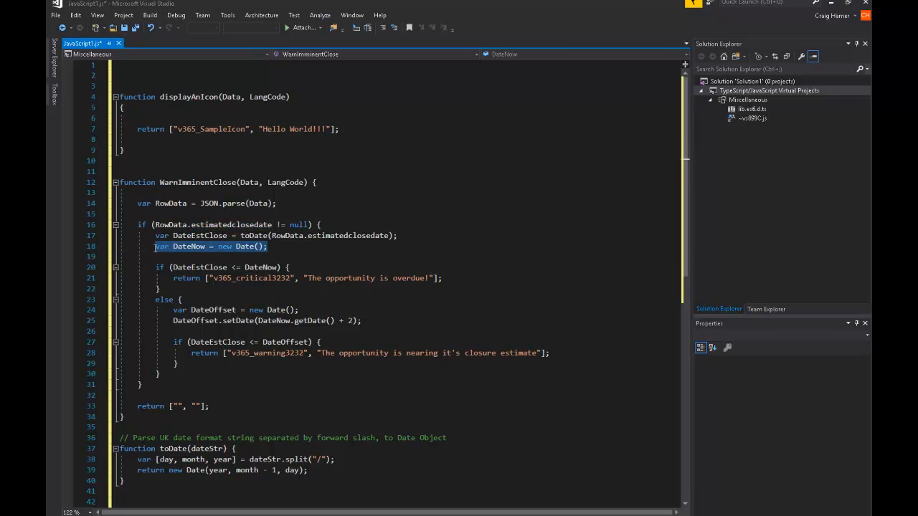
{"action": "left_click", "coordinate": [192, 292]}
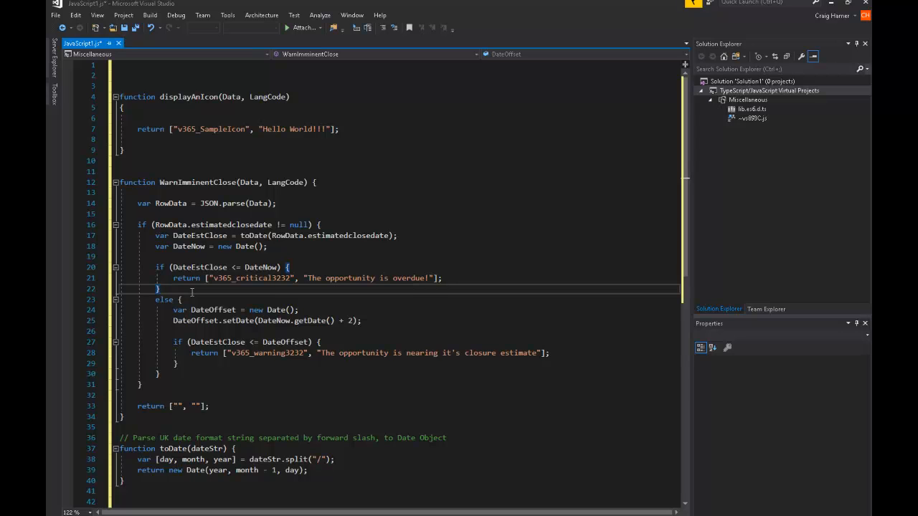
{"action": "left_click_drag", "start_coordinate": [172, 278], "coordinate": [443, 279]}
{"action": "left_click", "coordinate": [224, 301]}
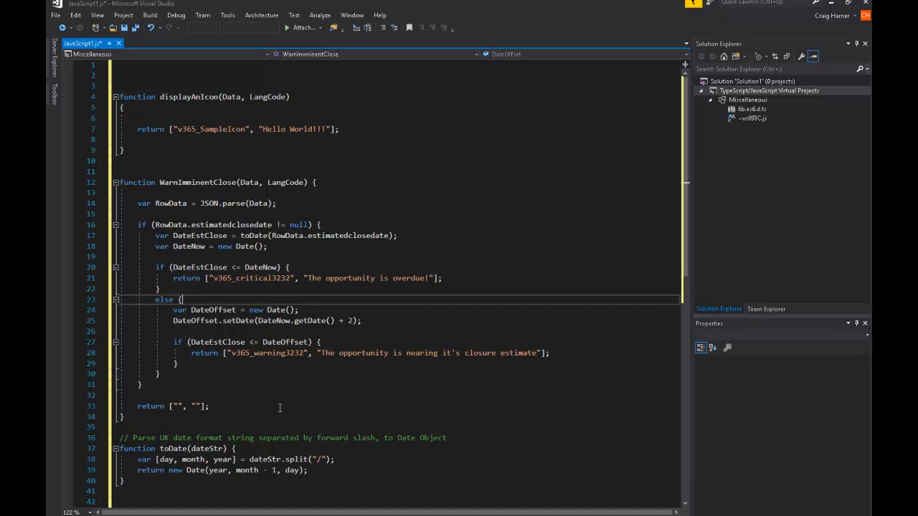
{"action": "left_click_drag", "start_coordinate": [362, 321], "coordinate": [94, 314]}
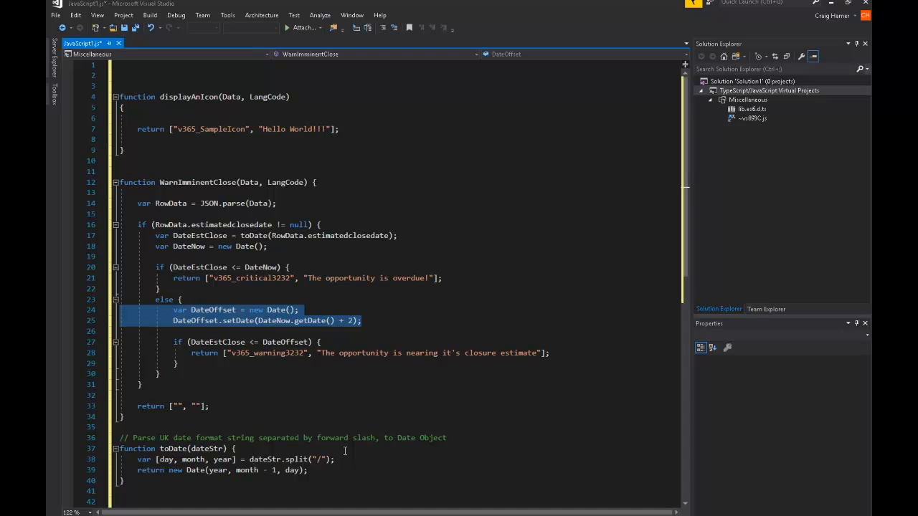
{"action": "left_click_drag", "start_coordinate": [178, 363], "coordinate": [108, 342]}
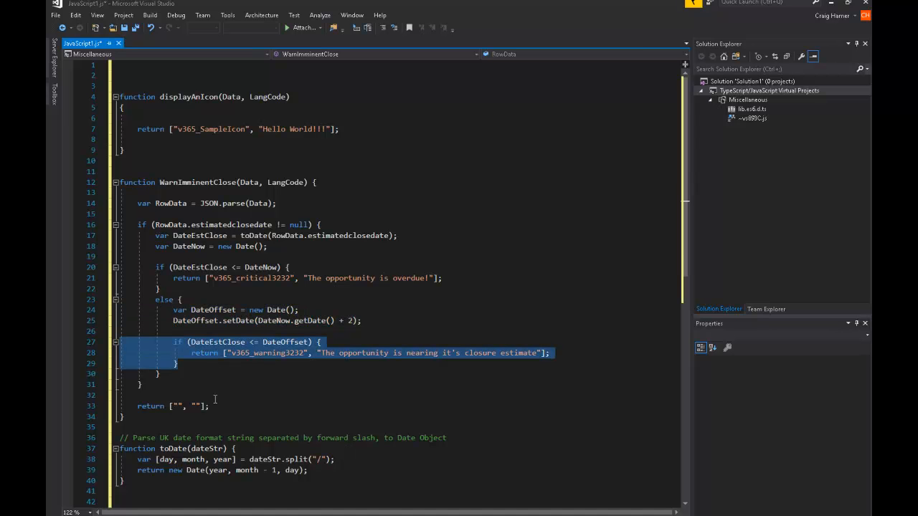
{"action": "left_click", "coordinate": [198, 369]}
{"action": "scroll", "coordinate": [179, 387], "scroll_direction": "down", "scroll_amount": 1}
{"action": "left_click_drag", "start_coordinate": [121, 470], "coordinate": [119, 406]}
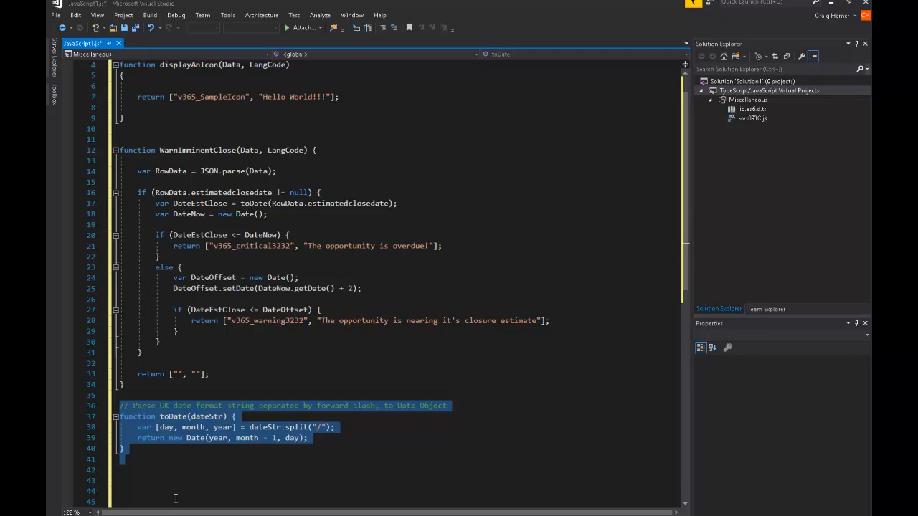
{"action": "left_click", "coordinate": [243, 378]}
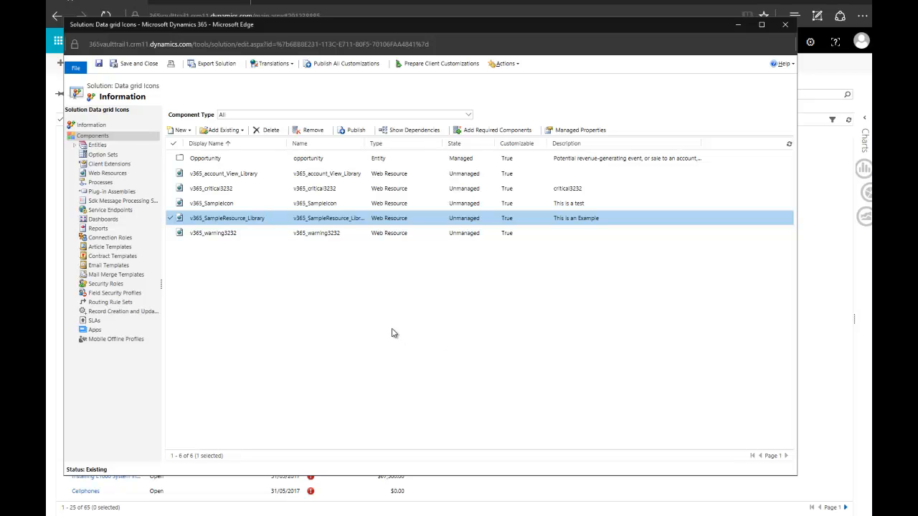
Open the Recent Opportunities view from the Opportunity entity's views in the Data grid Icons solution.
{"action": "double_click", "coordinate": [239, 160]}
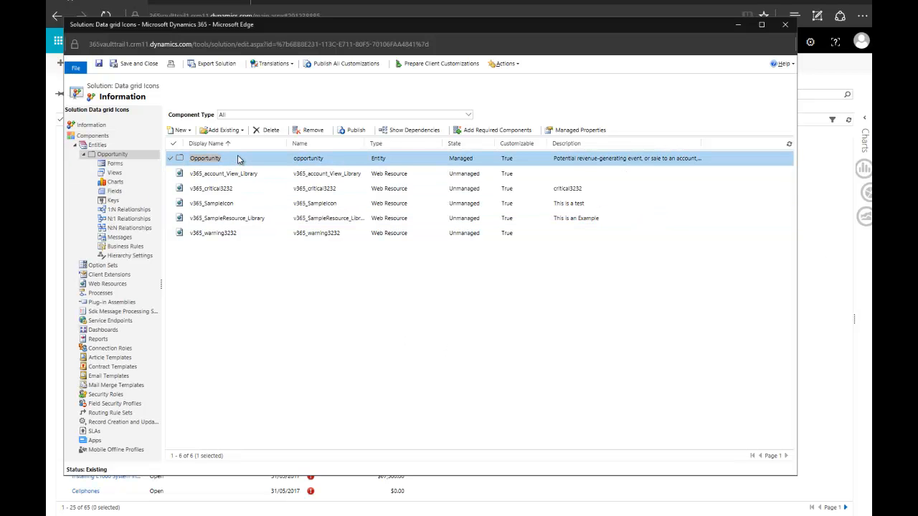
{"action": "left_click", "coordinate": [114, 174]}
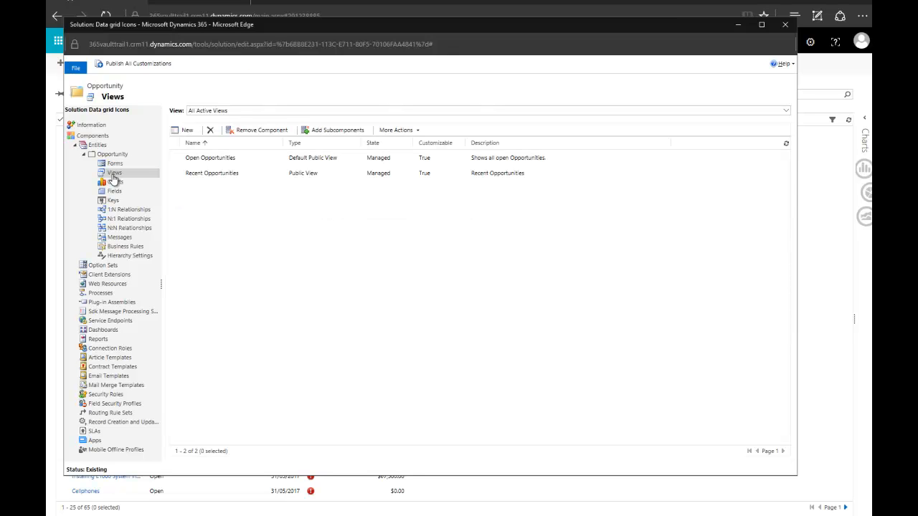
{"action": "left_click", "coordinate": [246, 180]}
{"action": "double_click", "coordinate": [250, 176]}
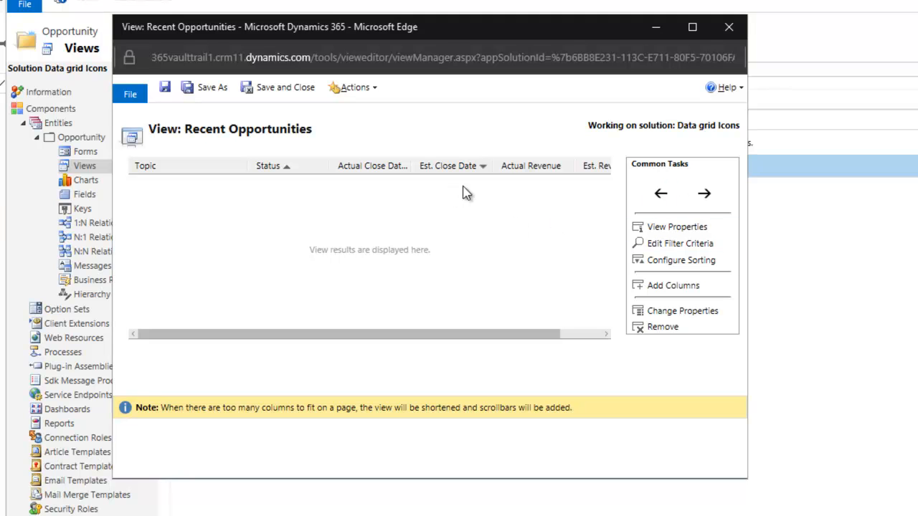
Assign v365_SampleResource_Library as the web resource in the Est. Close Date column's properties.
{"action": "left_click", "coordinate": [531, 169]}
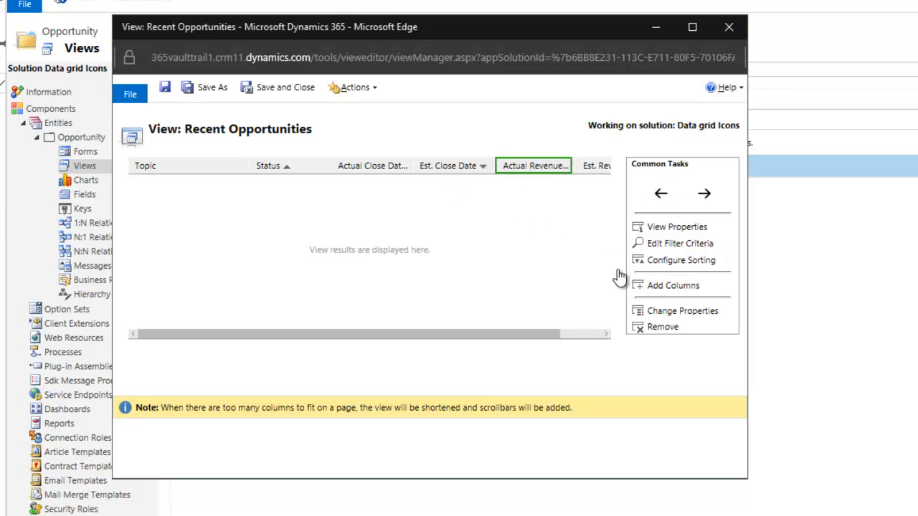
{"action": "left_click", "coordinate": [457, 167]}
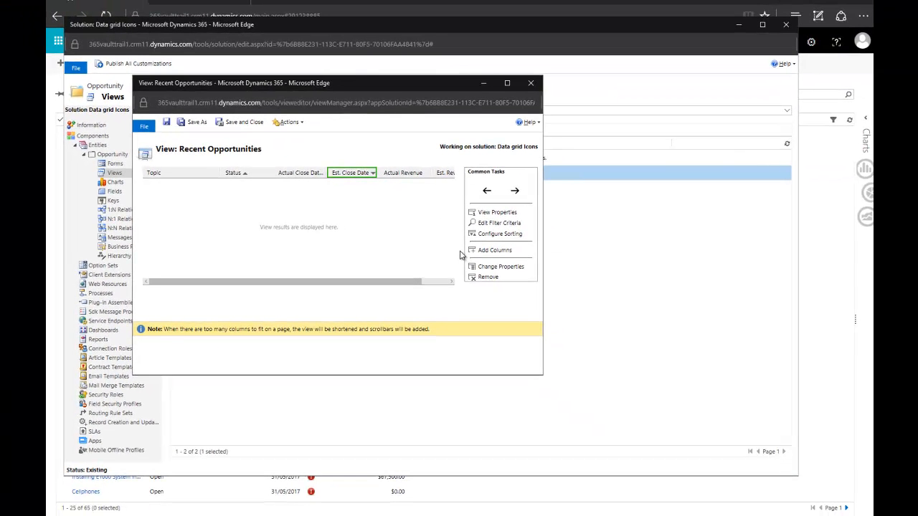
{"action": "left_click", "coordinate": [492, 270]}
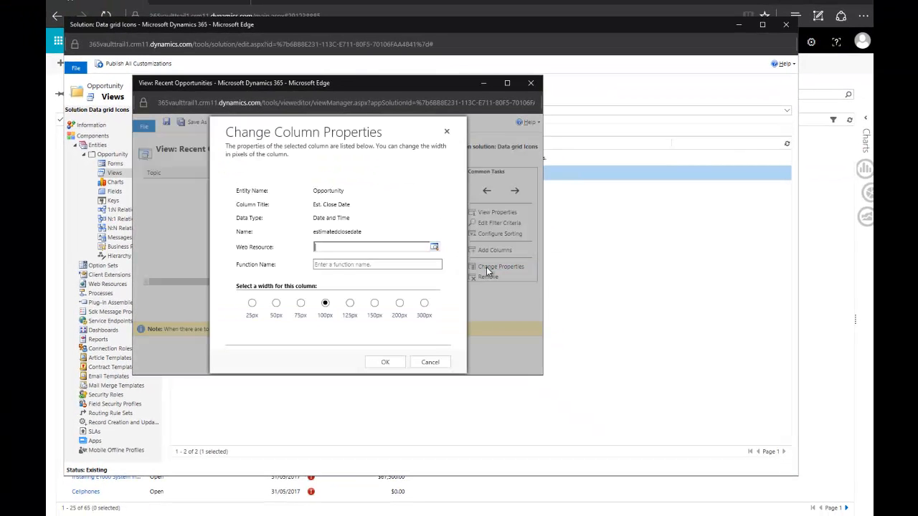
{"action": "left_click", "coordinate": [422, 246]}
{"action": "type", "text": "v365"}
{"action": "key", "text": "Tab"}
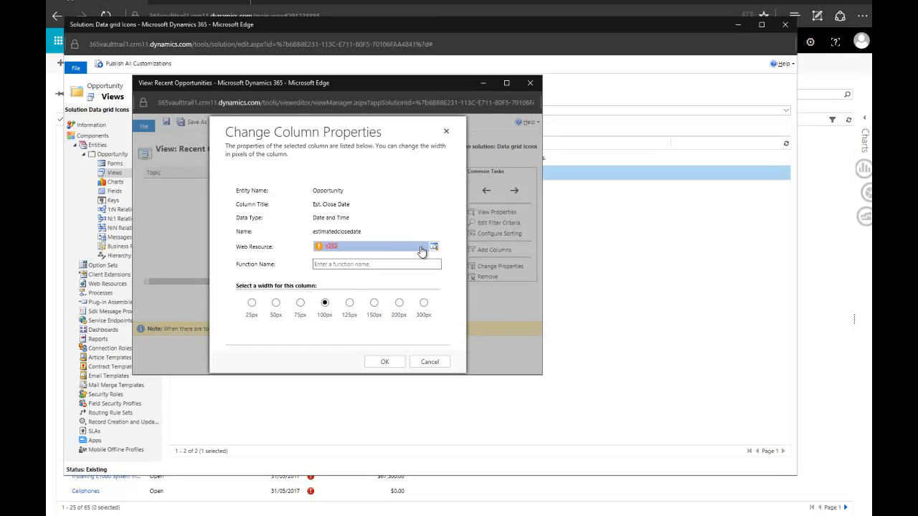
{"action": "left_click", "coordinate": [330, 248]}
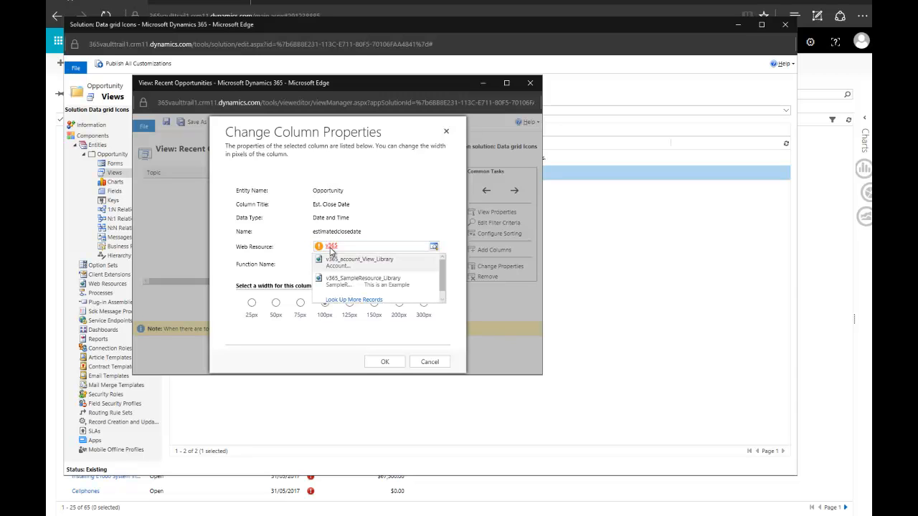
{"action": "left_click", "coordinate": [355, 281]}
Set the Est. Close Date column's function name to WarnImminentClose, and save and close the Recent Opportunities view.
{"action": "left_click", "coordinate": [348, 265]}
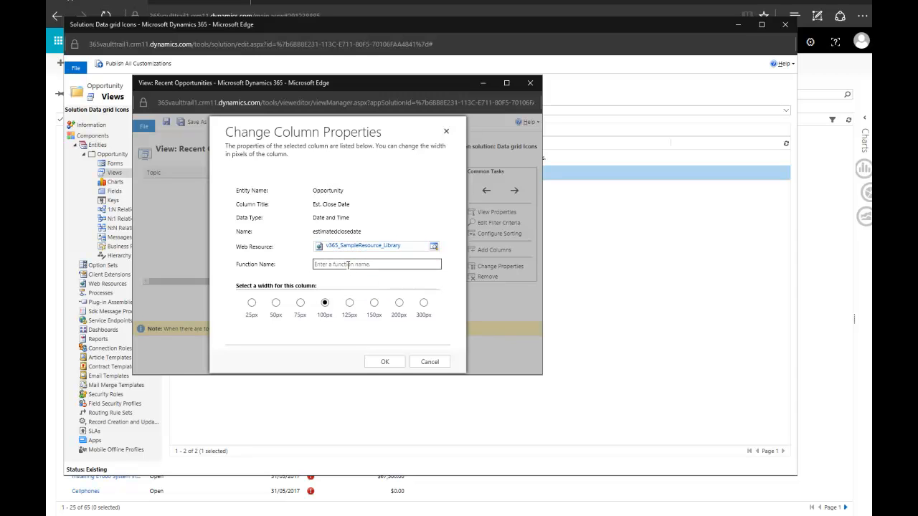
{"action": "type", "text": "WarnImminentClose"}
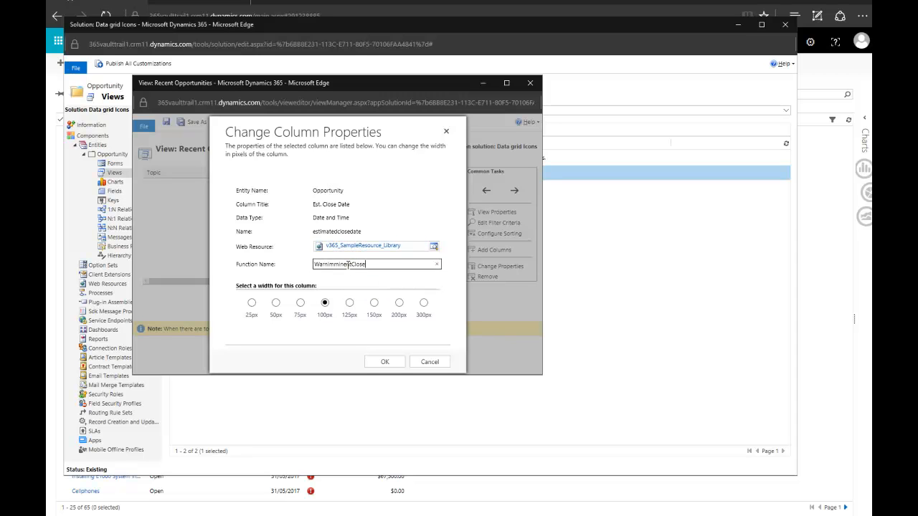
{"action": "left_click", "coordinate": [386, 362]}
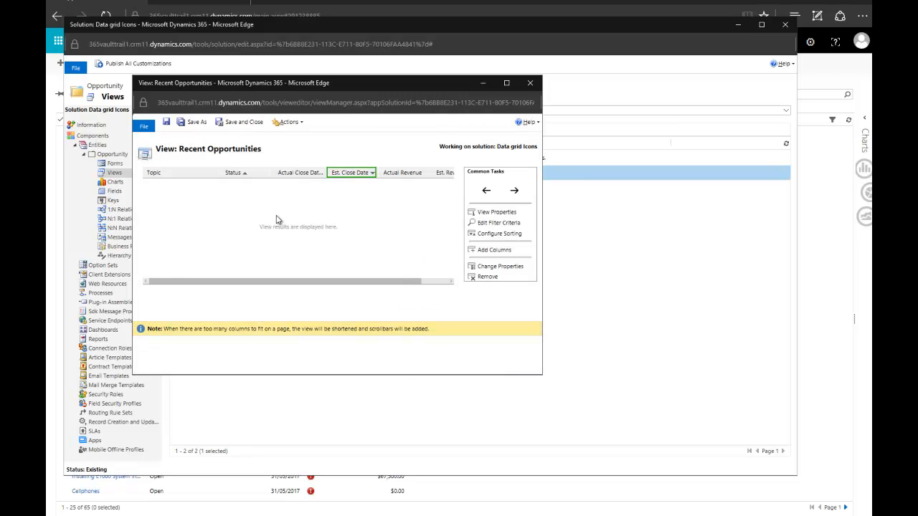
{"action": "left_click", "coordinate": [241, 125]}
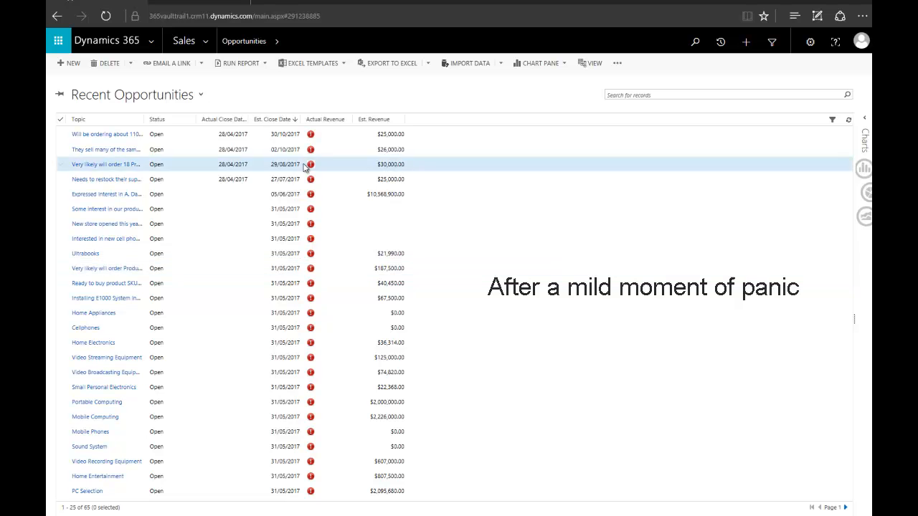
Sort the Recent Opportunities list by Est. Close Date in ascending order and check the icons and tooltips in that column.
{"action": "left_click", "coordinate": [285, 120]}
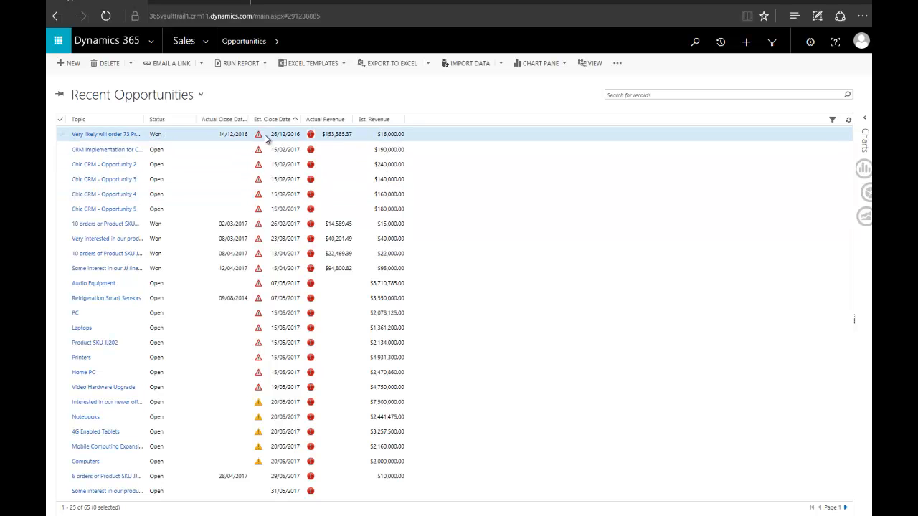
{"action": "mouse_move", "coordinate": [258, 133]}
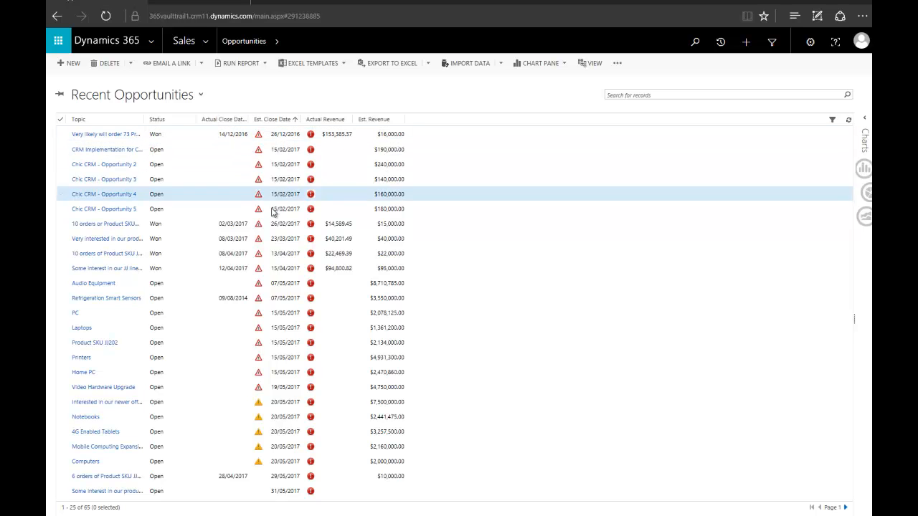
{"action": "mouse_move", "coordinate": [260, 406]}
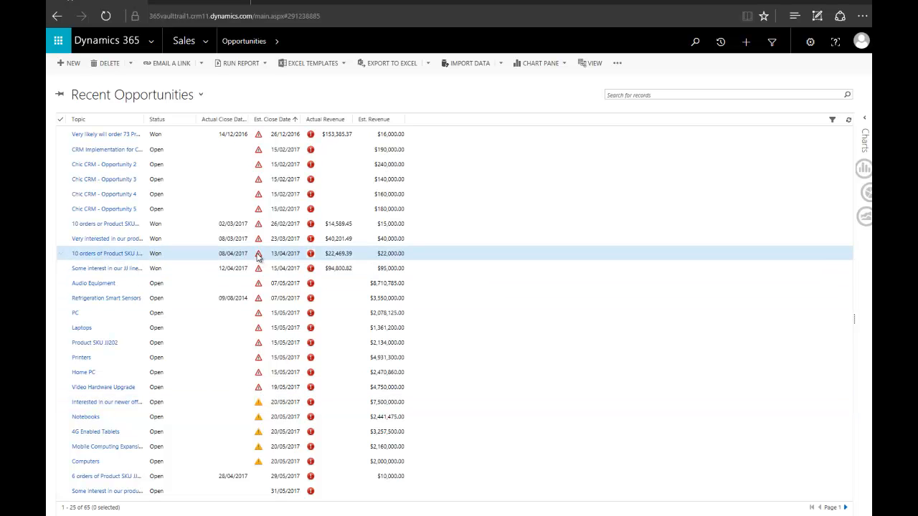
{"action": "mouse_move", "coordinate": [259, 256]}
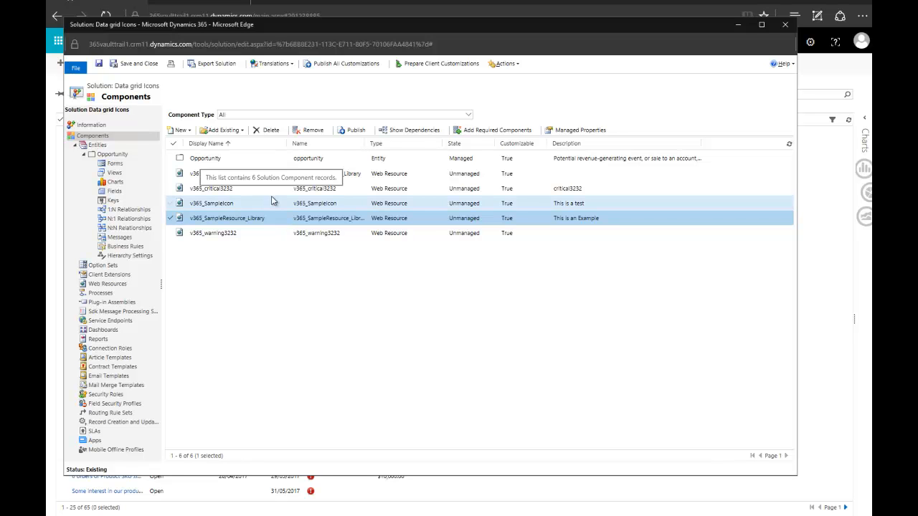
Look over the v365_critical3232 and v365_SampleIcon web resources in the Data grid Icons solution's components.
{"action": "left_click", "coordinate": [272, 189]}
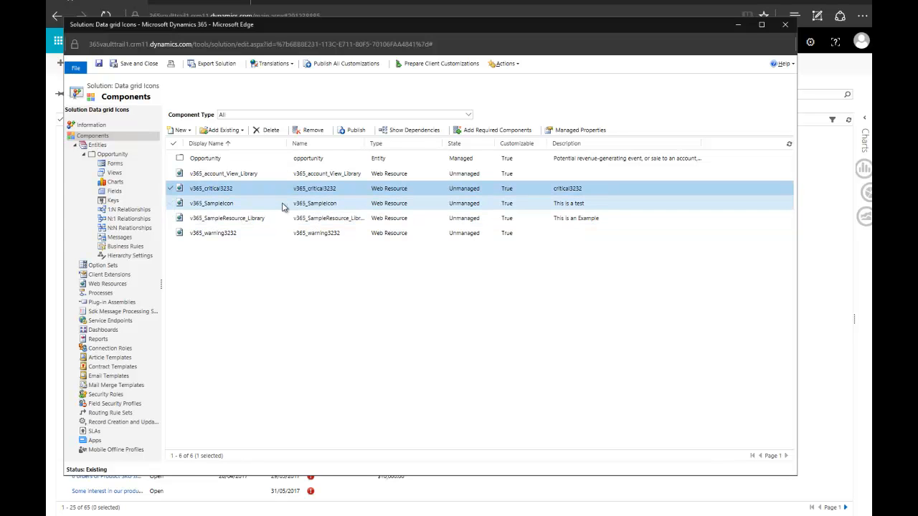
{"action": "left_click", "coordinate": [282, 205]}
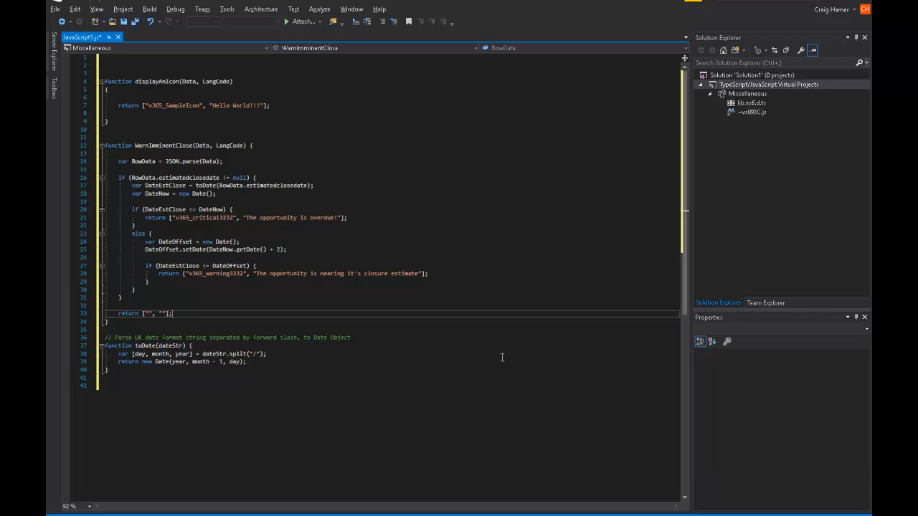
Switch to the Recent Opportunities view editor in Dynamics 365 and review the Est. Close Date column's web resource and function name.
{"action": "key", "text": "alt+Tab"}
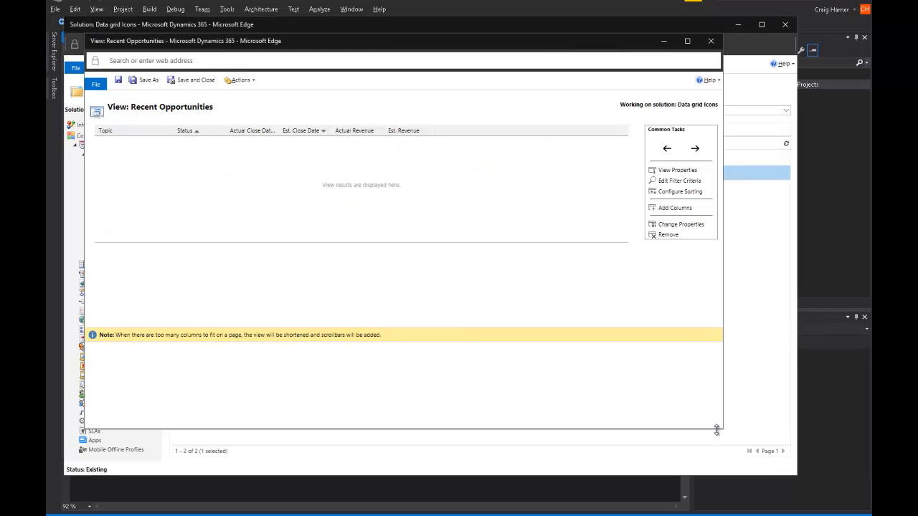
{"action": "left_click", "coordinate": [301, 132]}
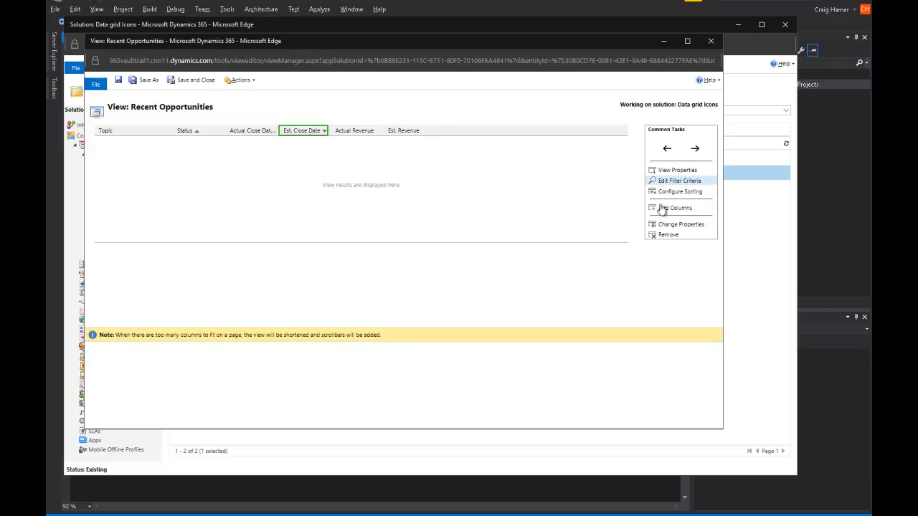
{"action": "left_click", "coordinate": [674, 226]}
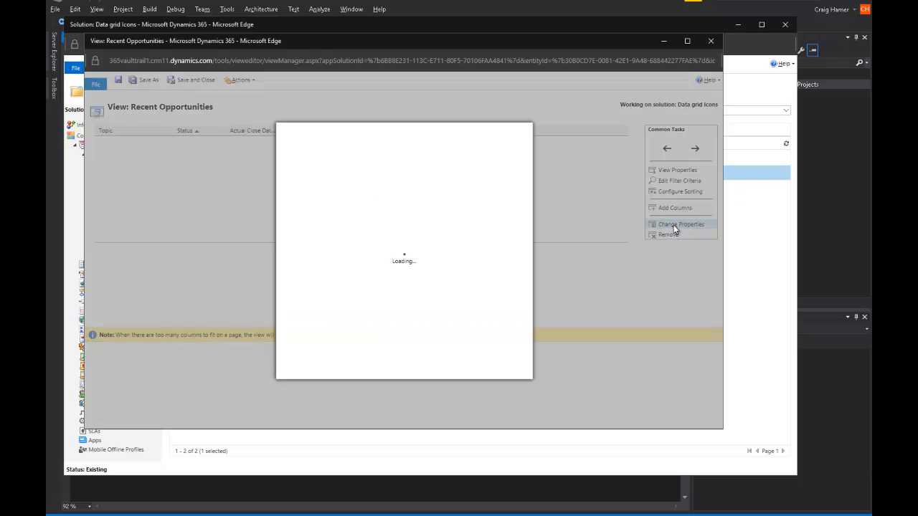
{"action": "left_click", "coordinate": [444, 270]}
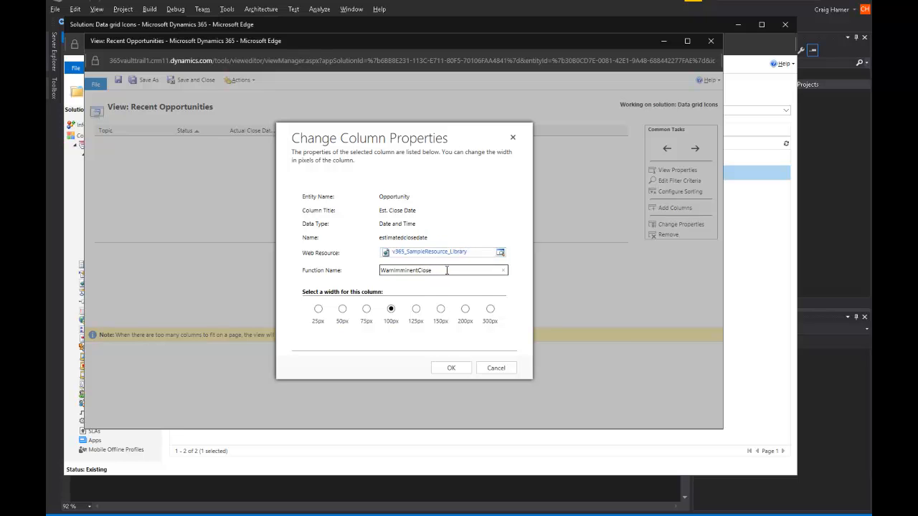
{"action": "key", "text": "Return"}
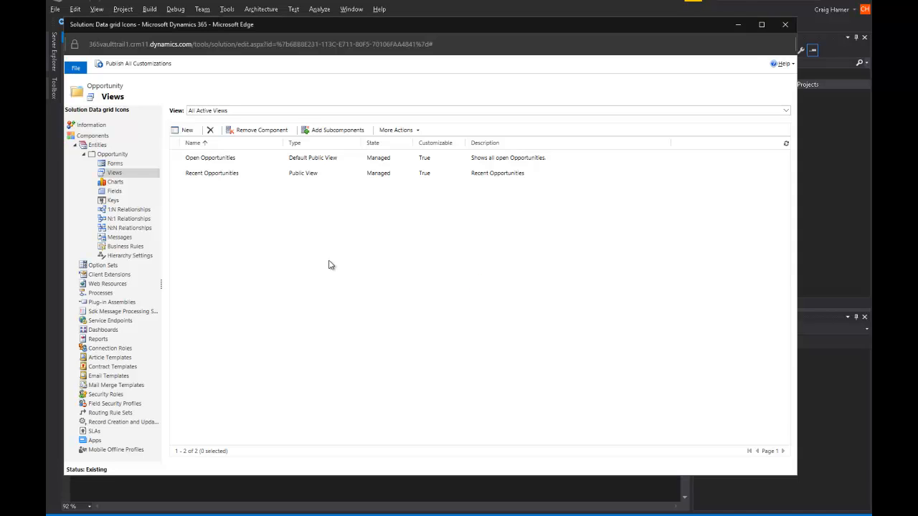
Switch to Visual Studio and examine the LangCode parameter of the WarnImminentClose function.
{"action": "key", "text": "alt+Tab"}
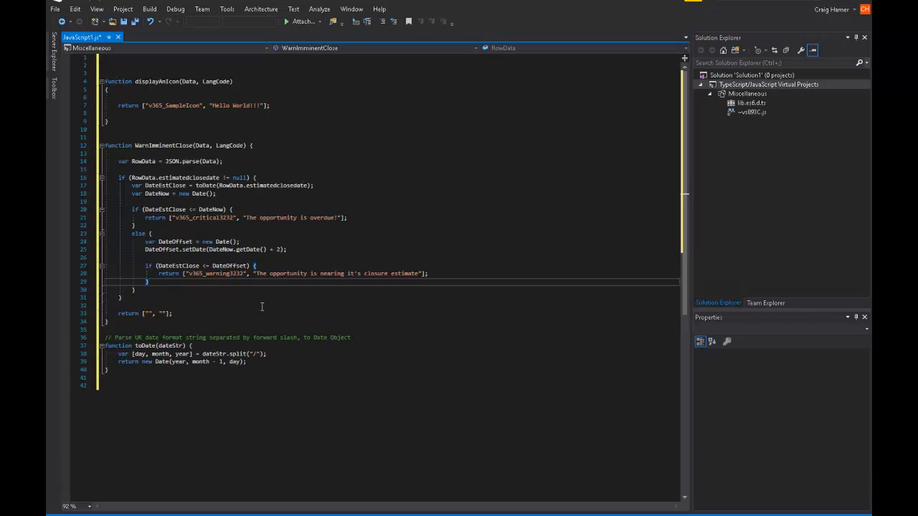
{"action": "double_click", "coordinate": [229, 145]}
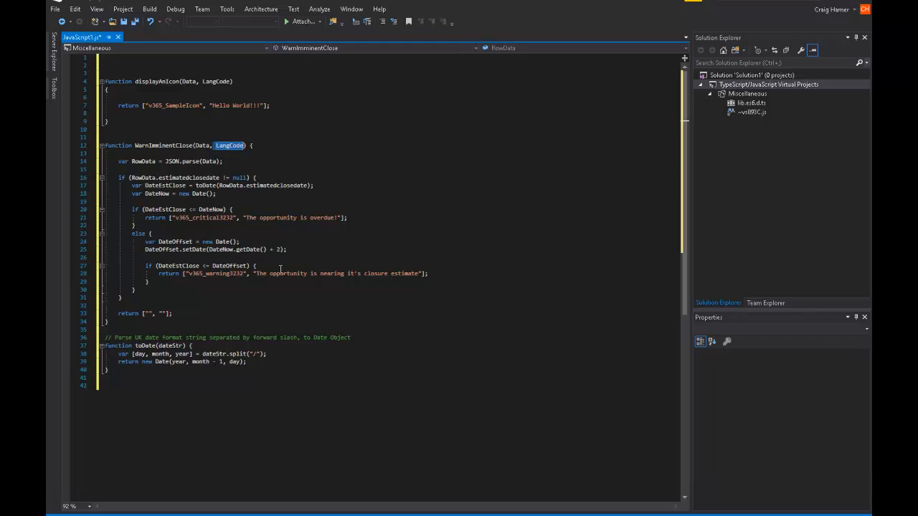
{"action": "left_click", "coordinate": [297, 315]}
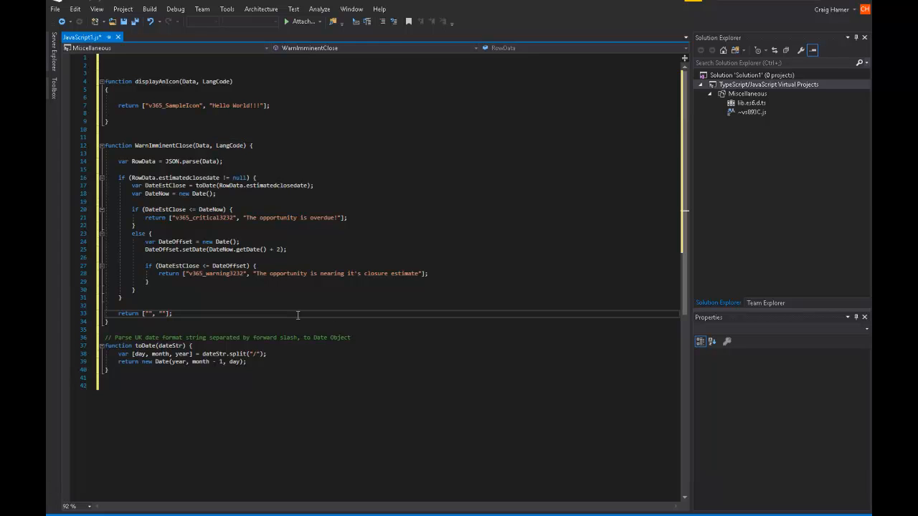